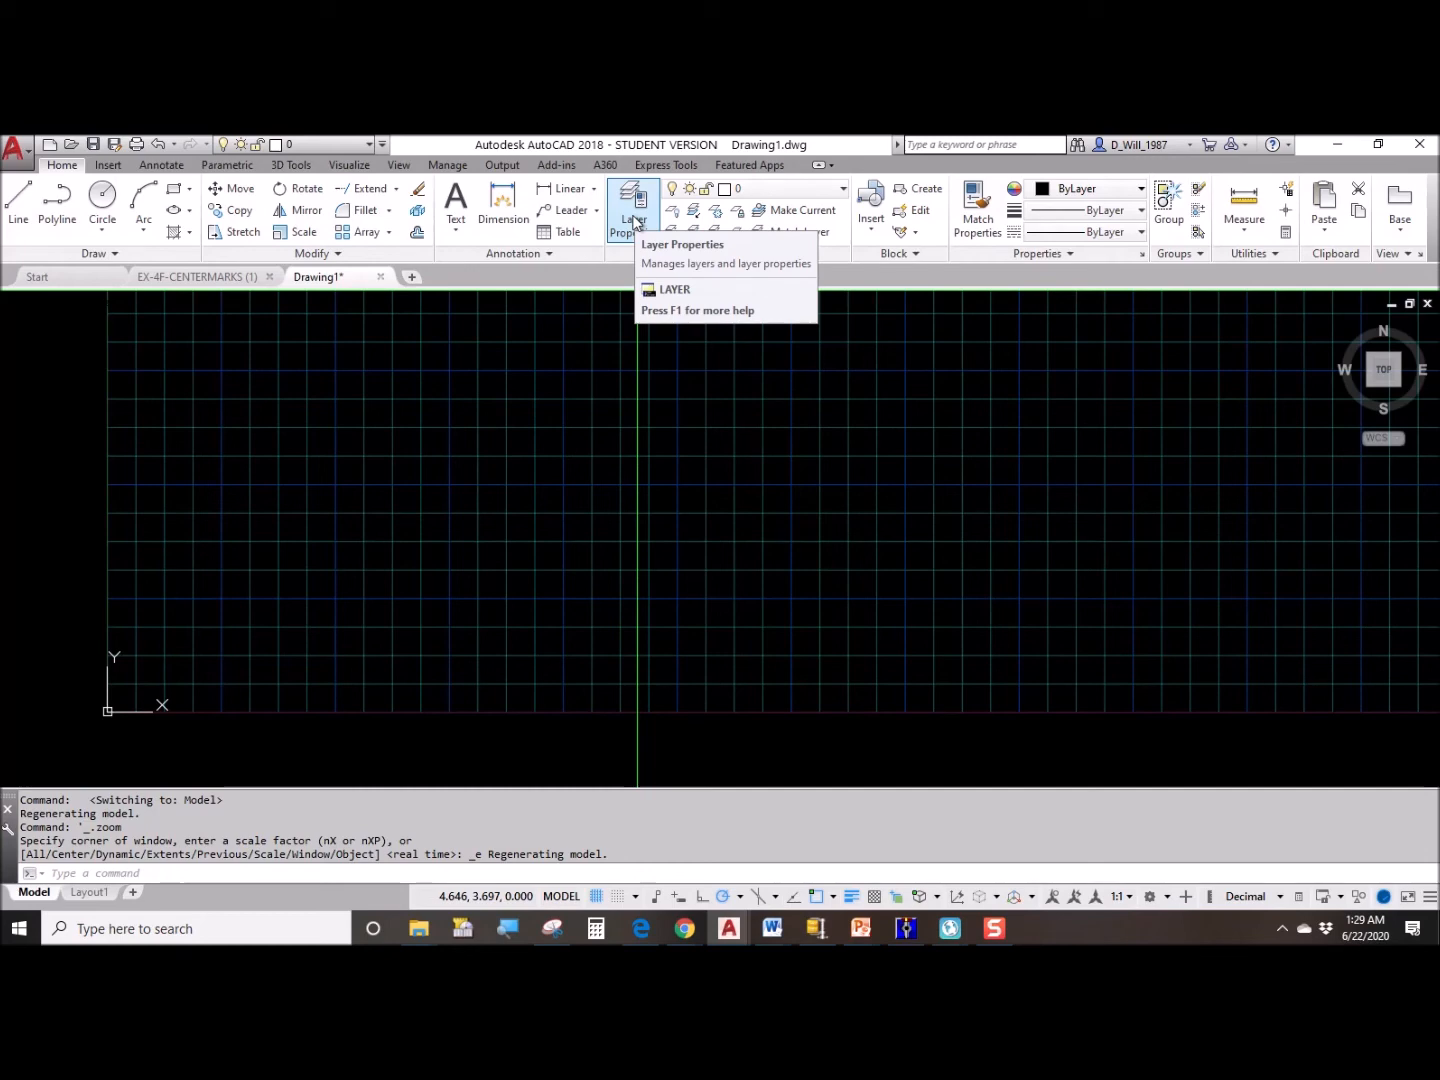
Examine the layers defined in the current drawing, Drawing1.
click(635, 222)
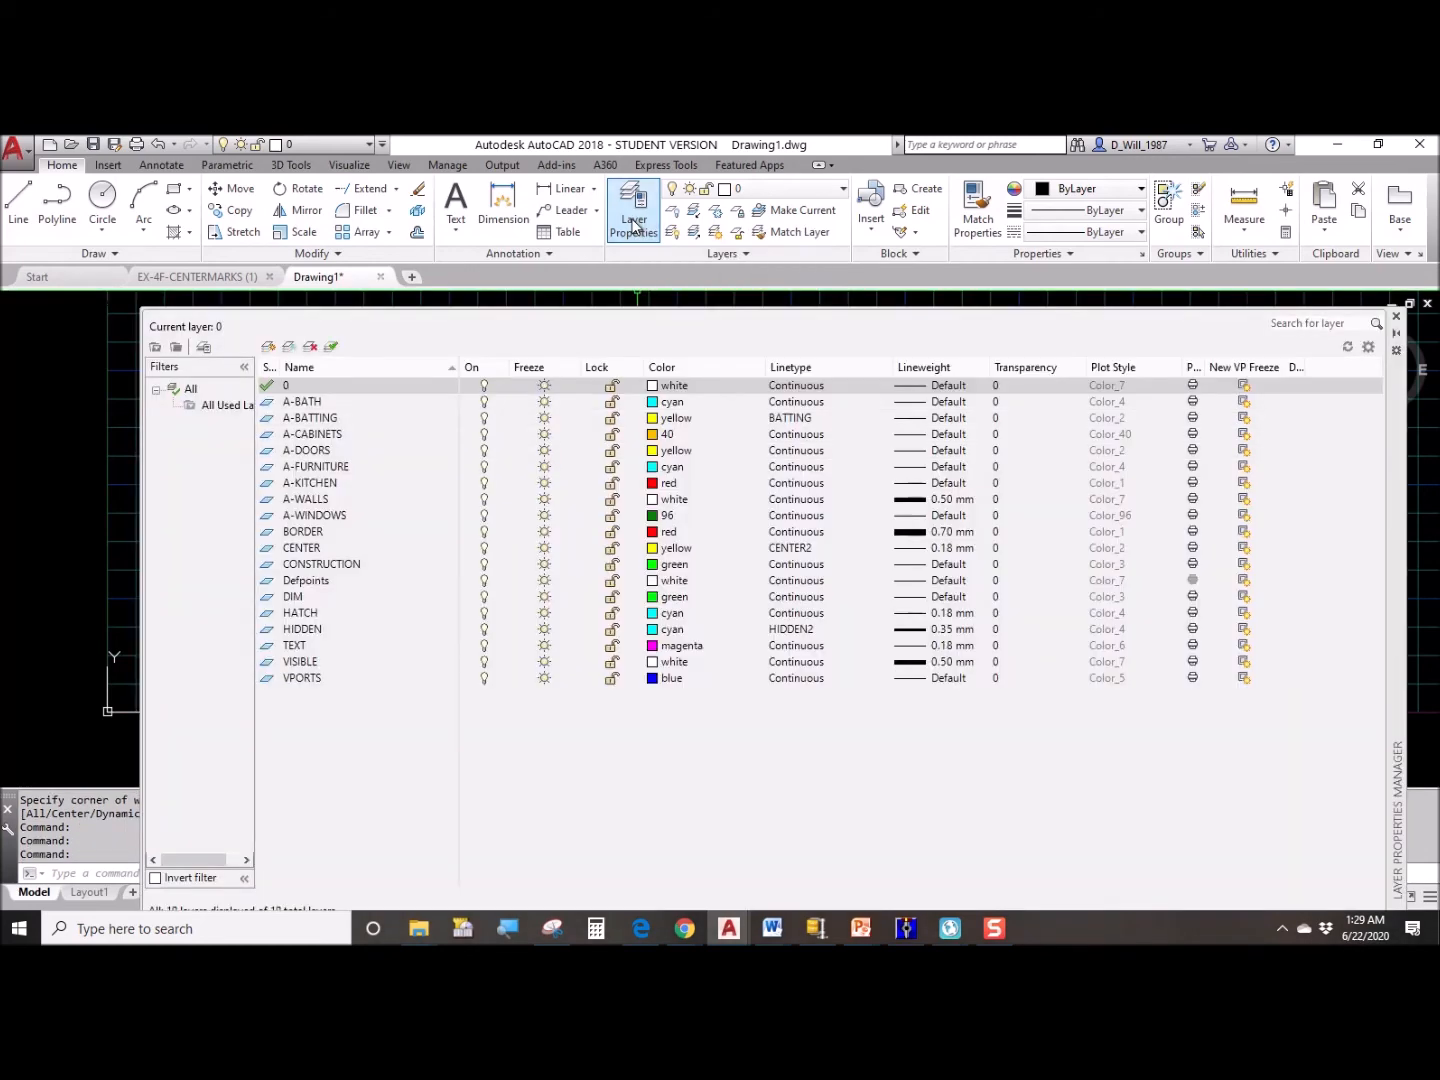
click(1396, 316)
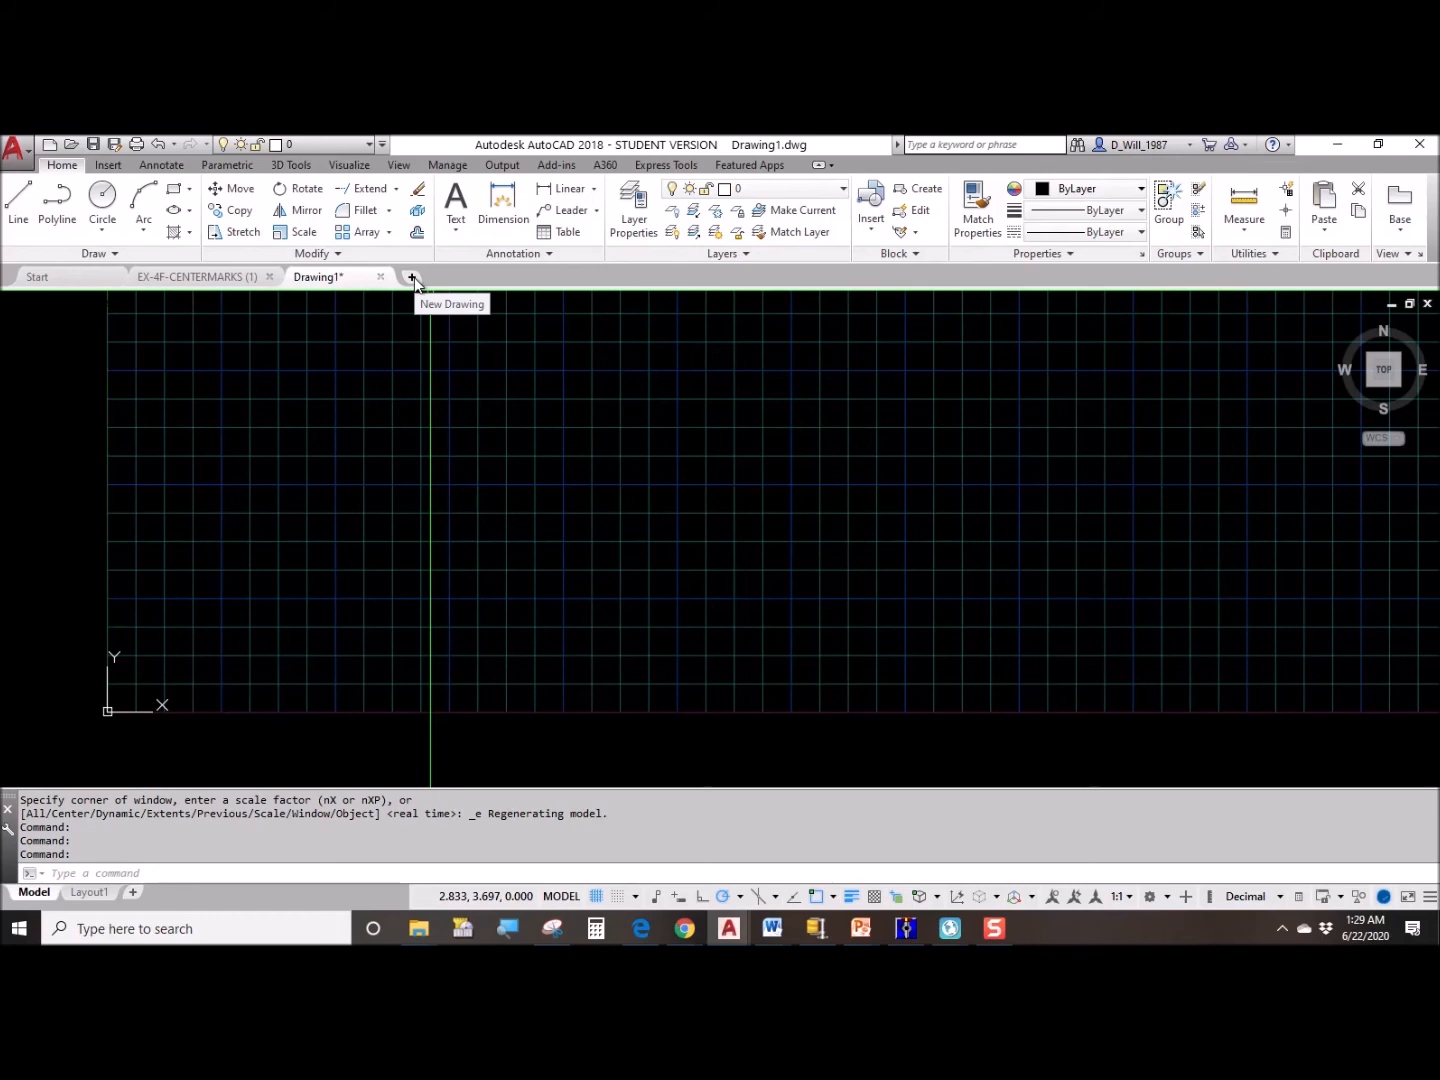
Start a new drawing from the acad.dwt template.
click(75, 272)
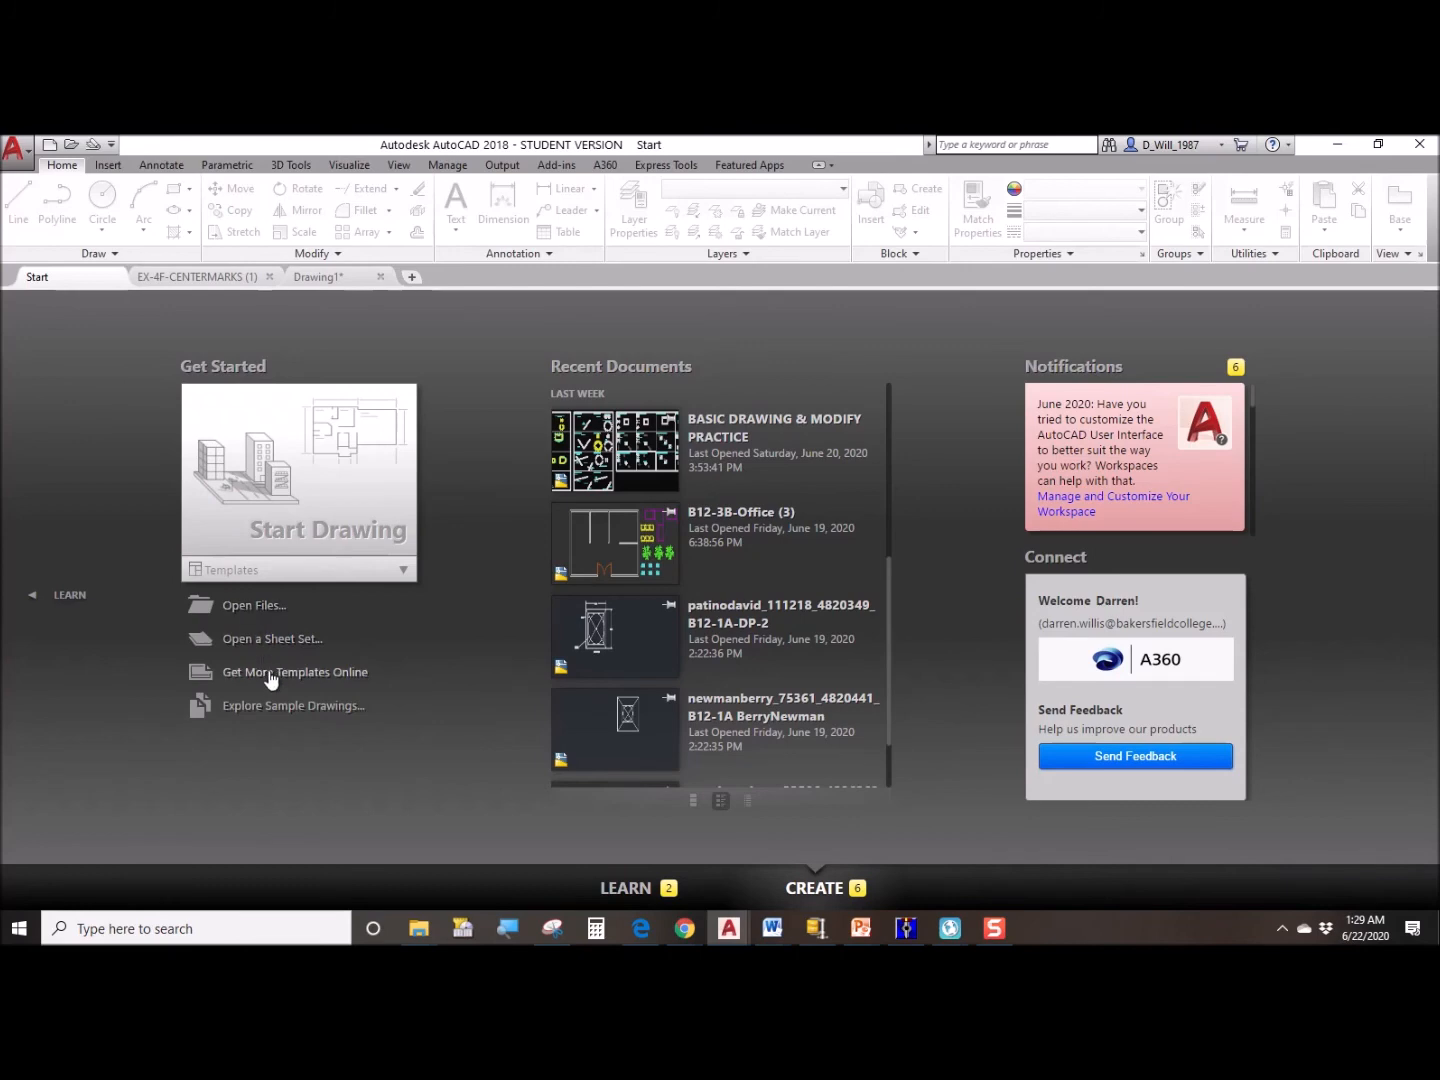
click(264, 573)
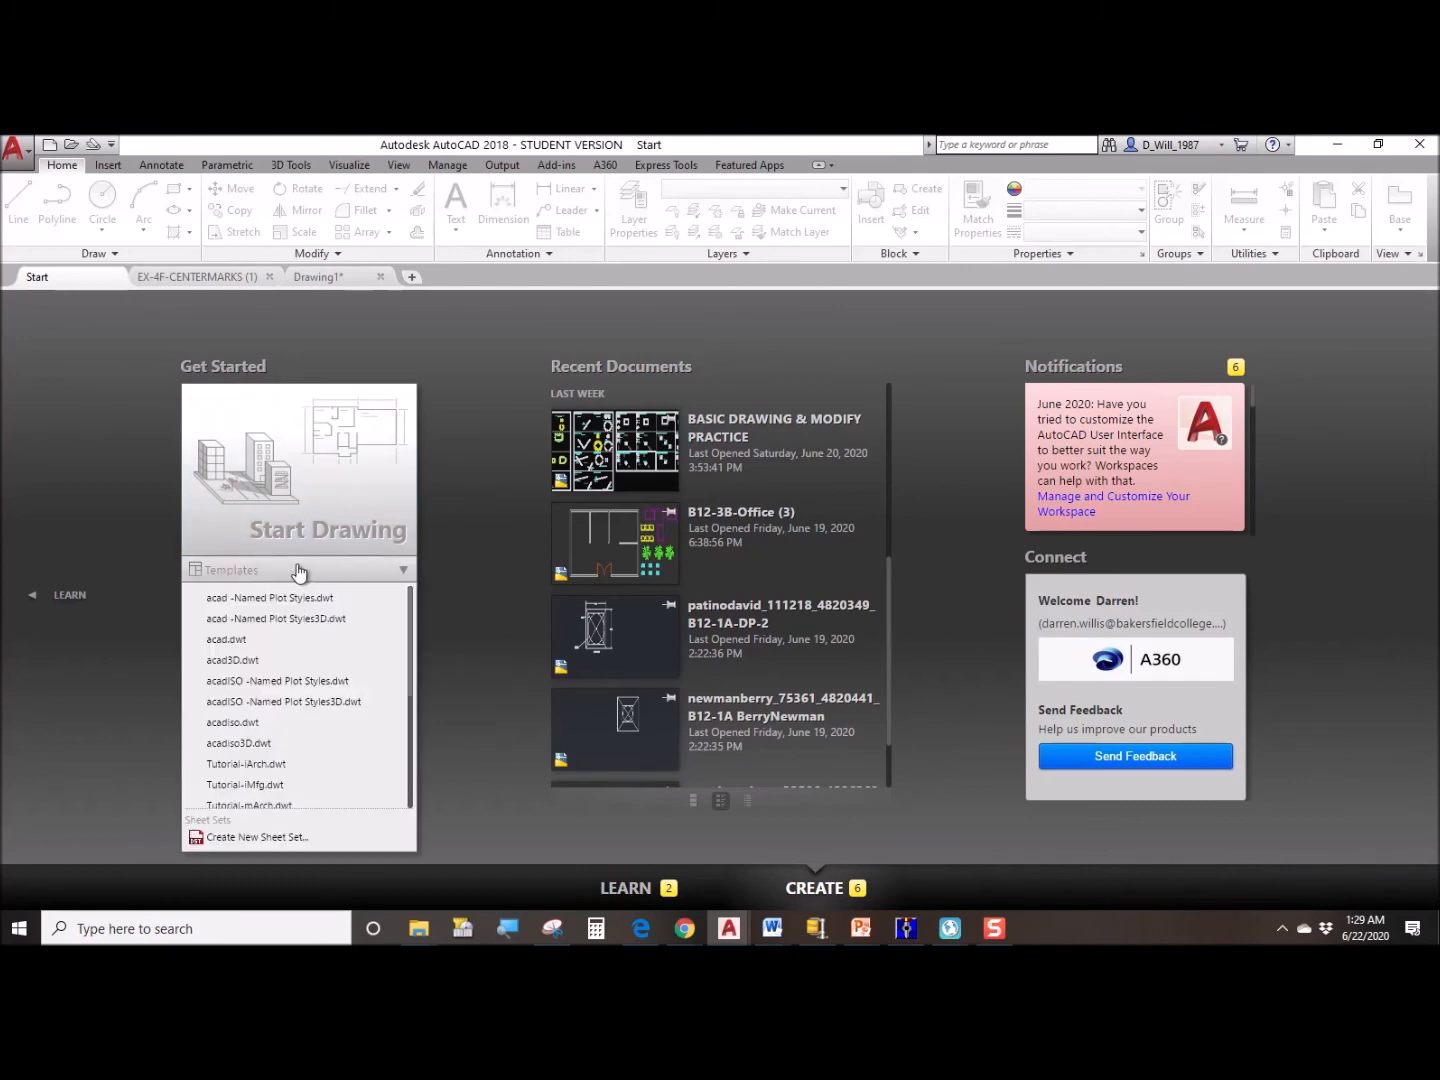
click(270, 645)
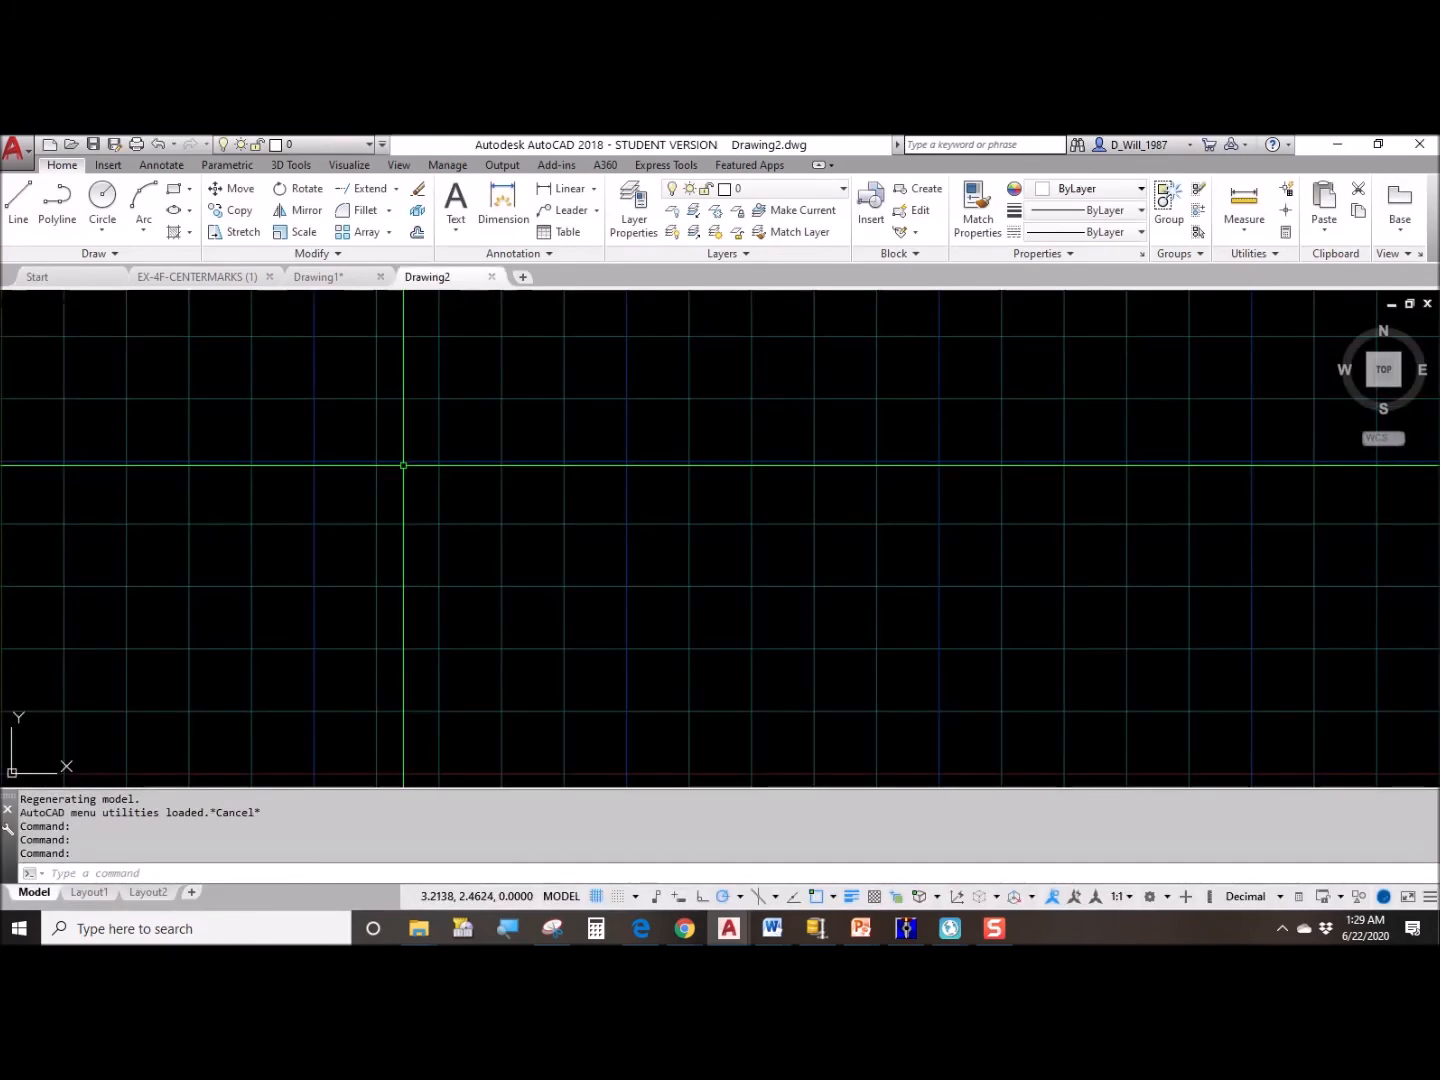
Check the new drawing's layer list and add a layer named BORDER.
click(648, 195)
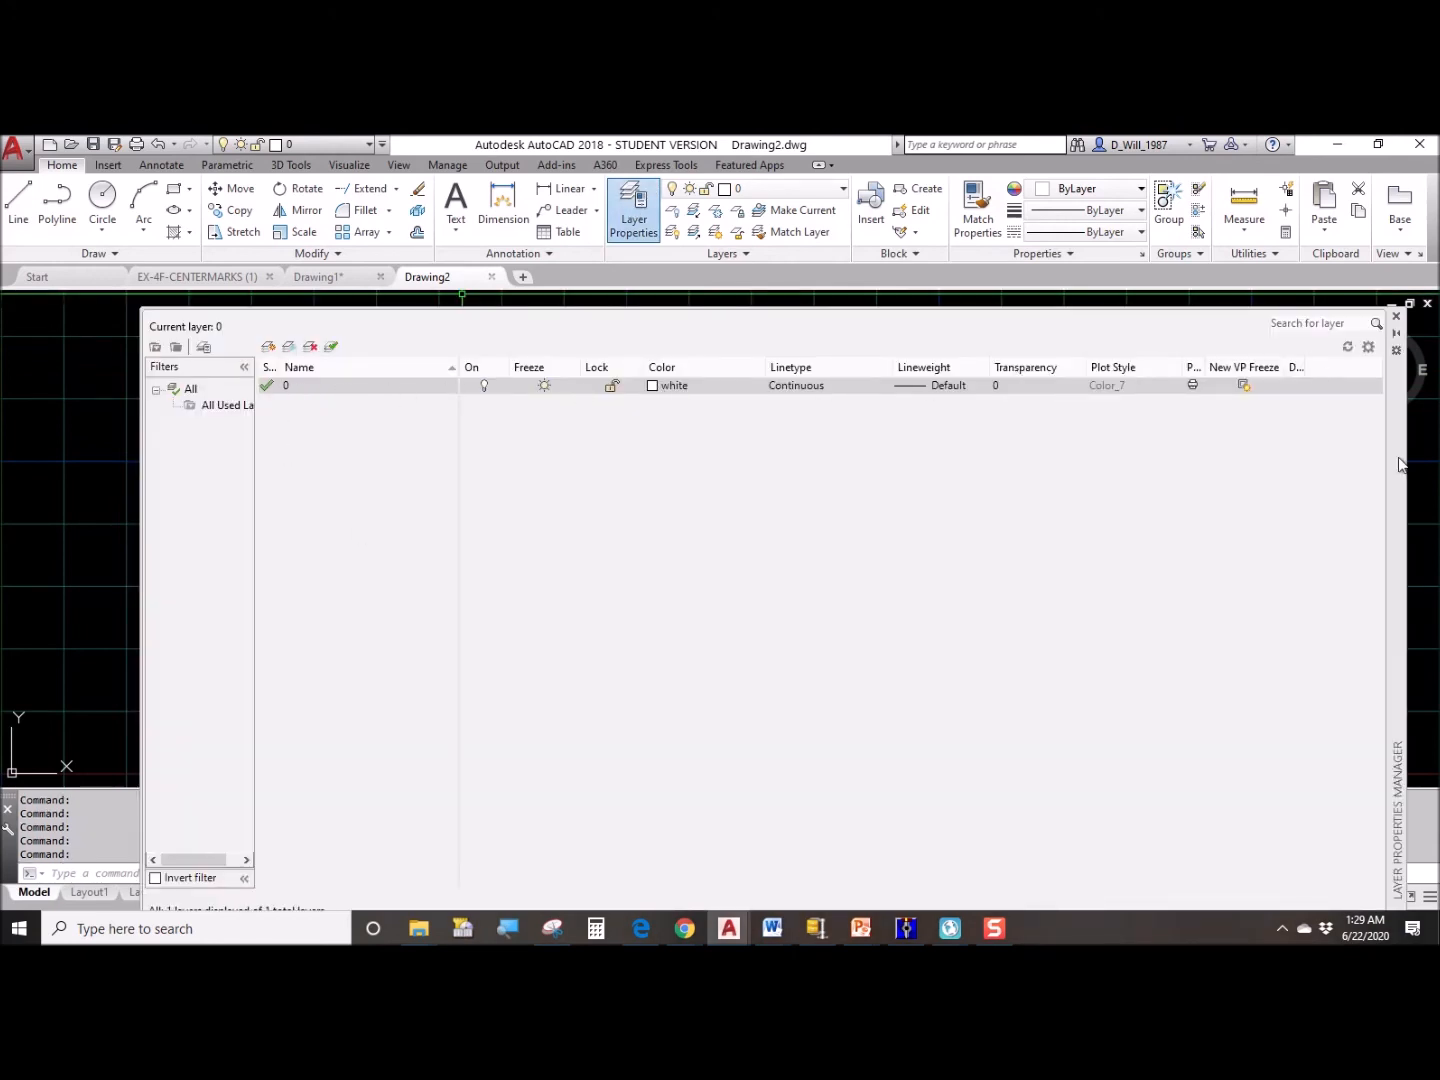
click(1397, 316)
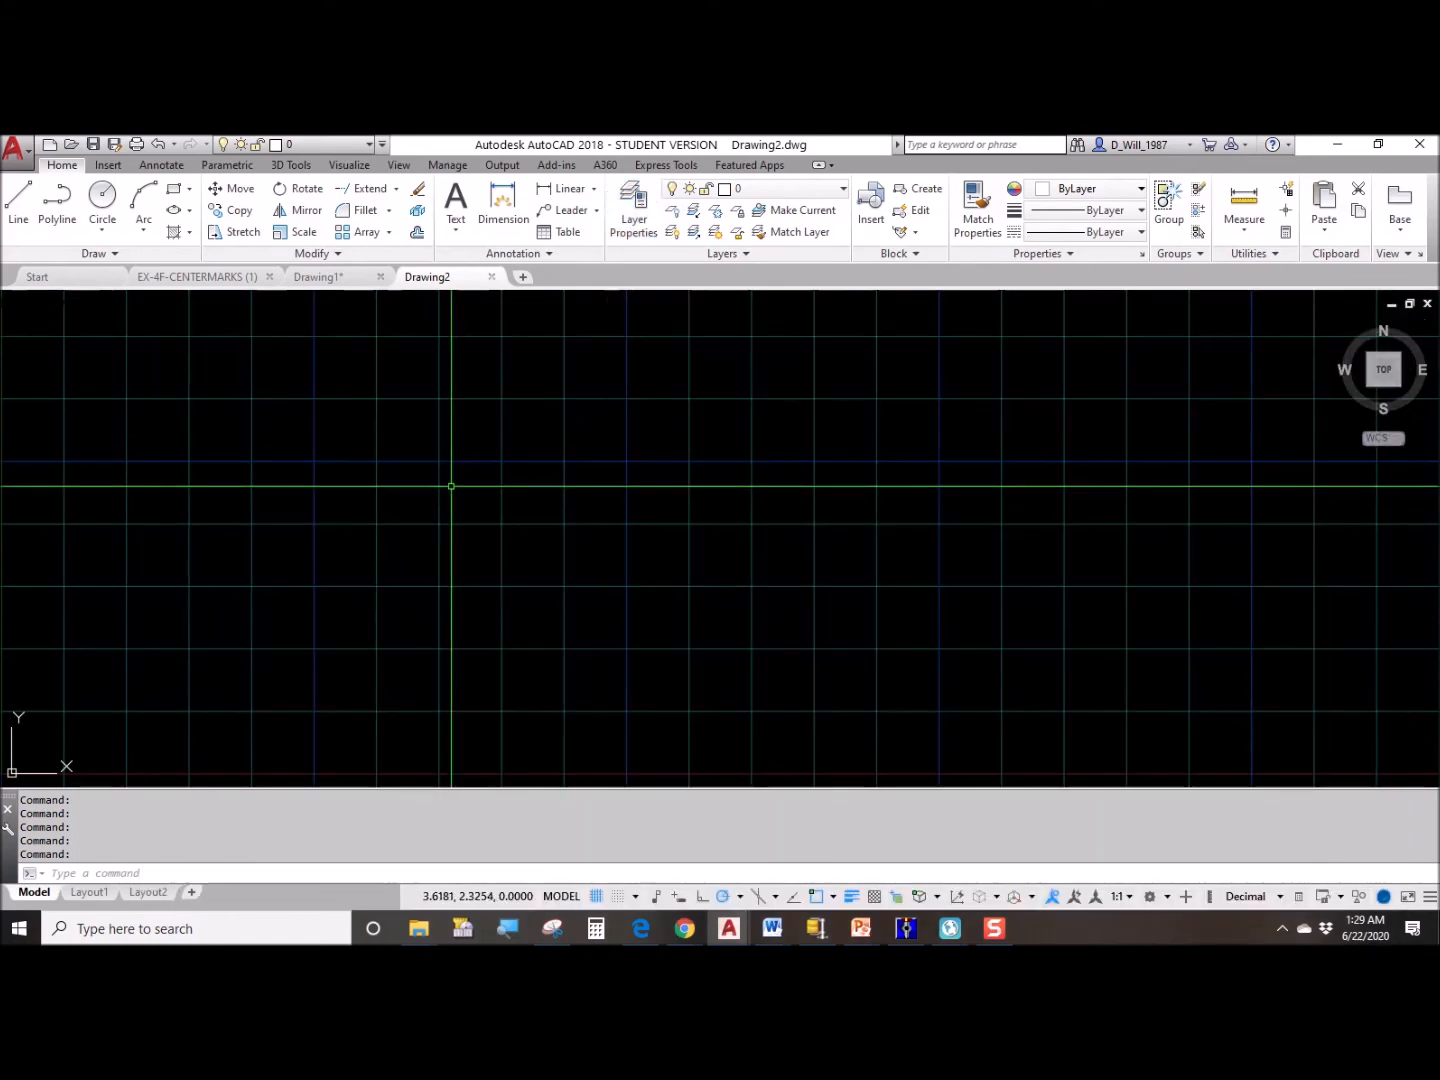
click(651, 229)
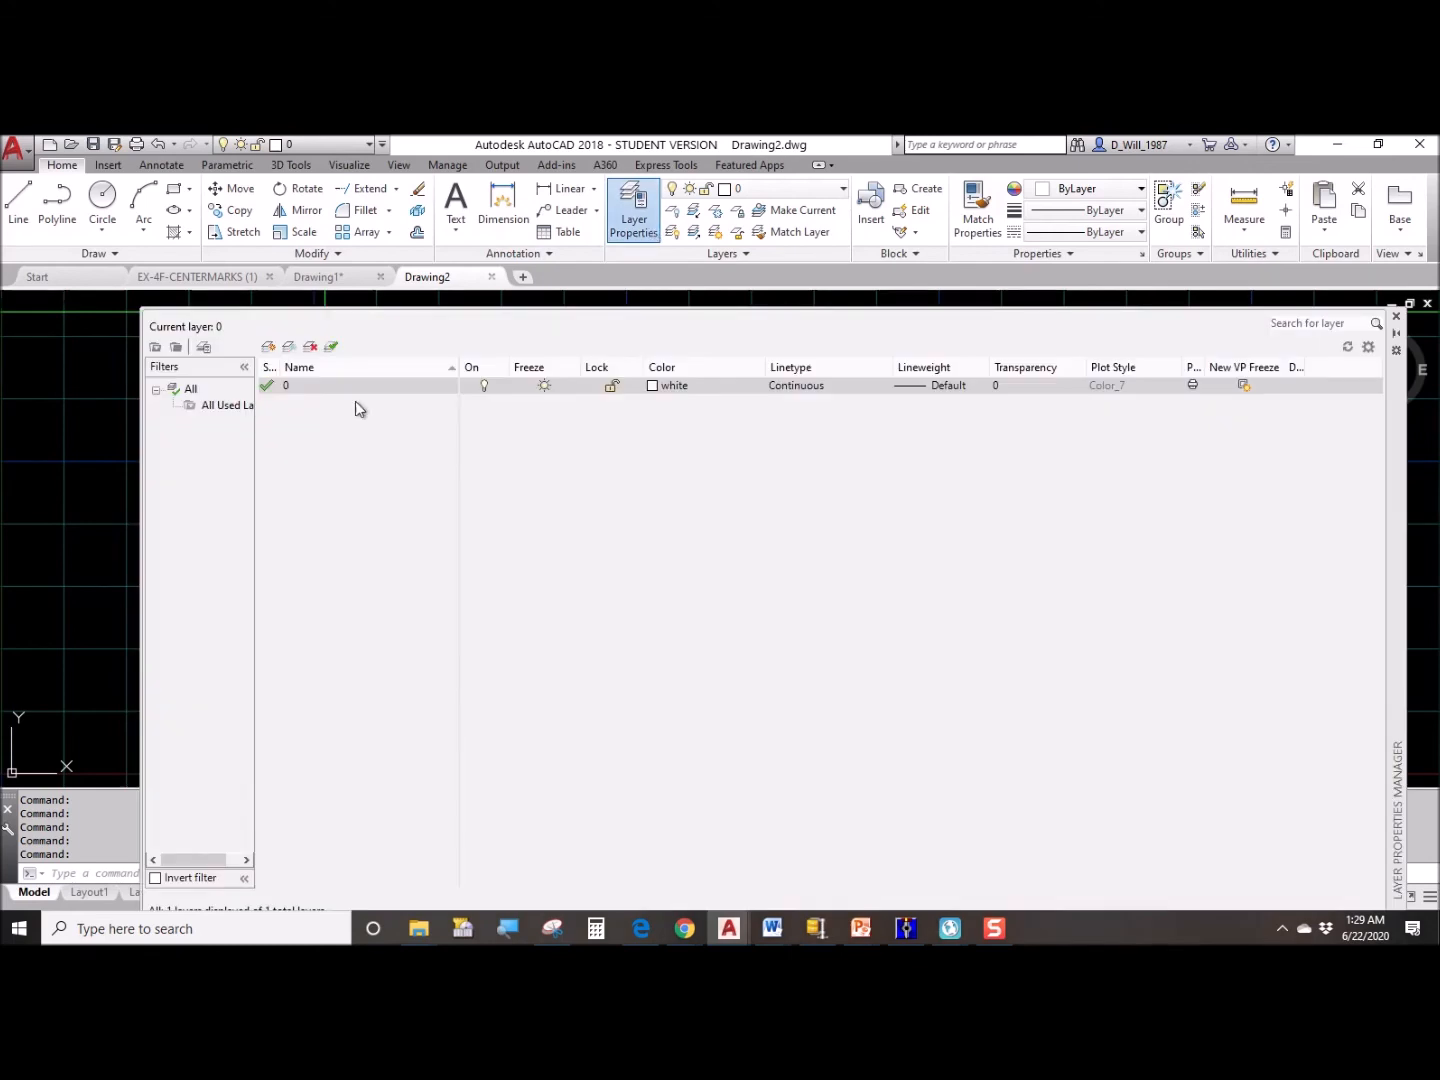
click(272, 348)
text(BORDER)
key(Return)
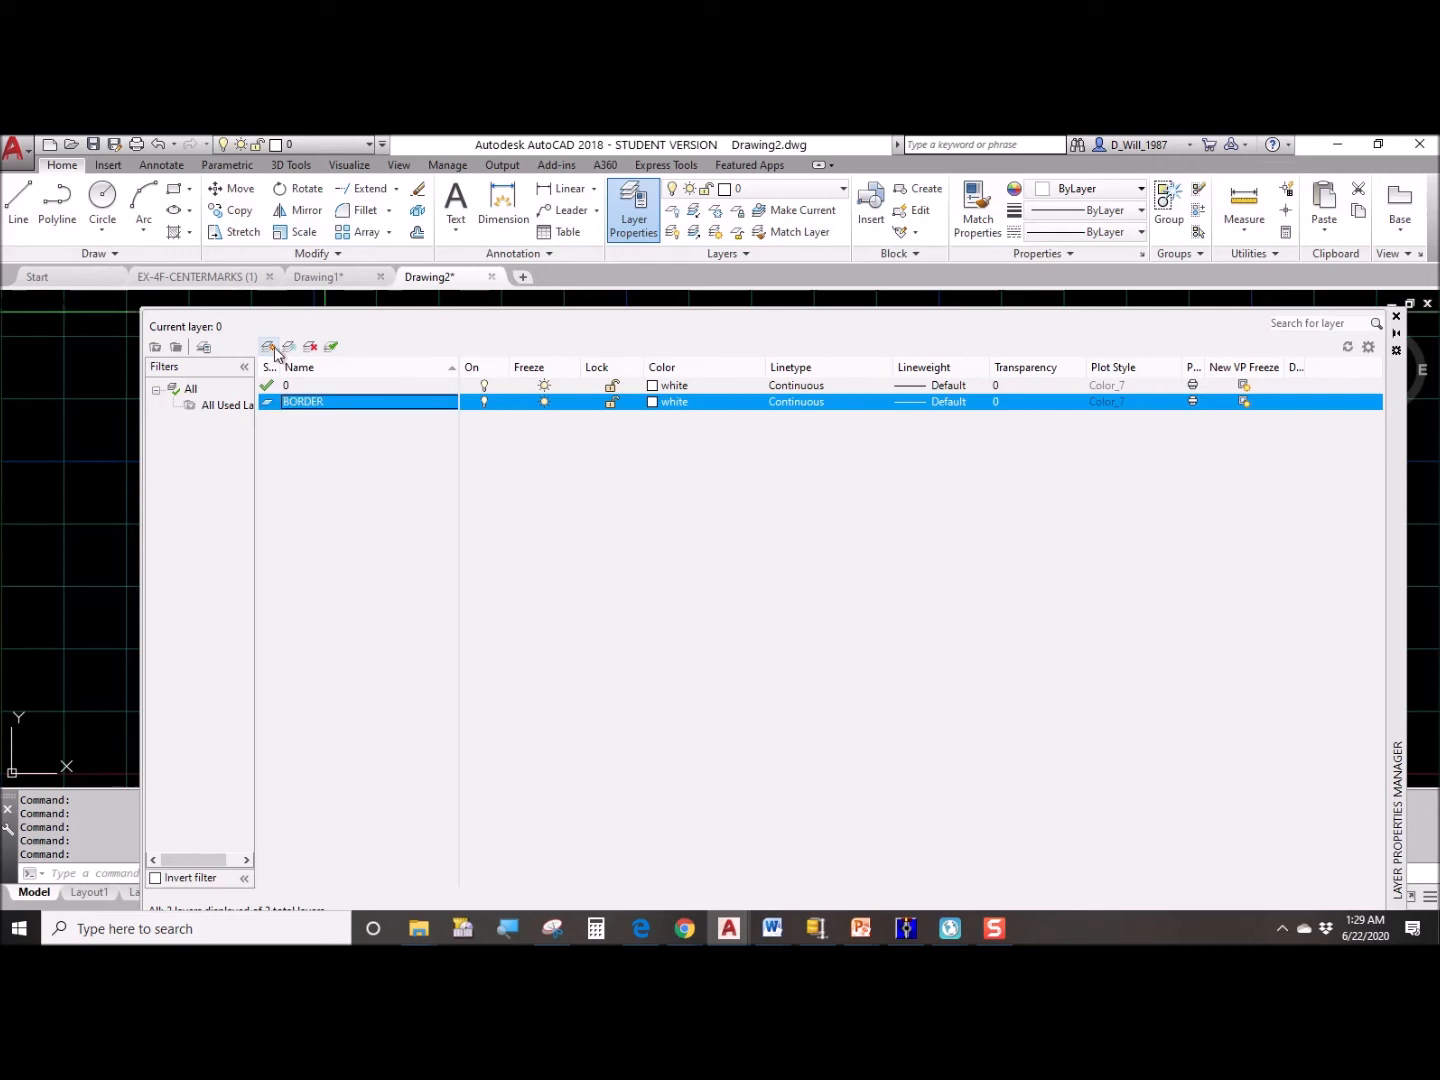
Set the BORDER layer's color to red and its lineweight to 0.70 mm.
click(653, 402)
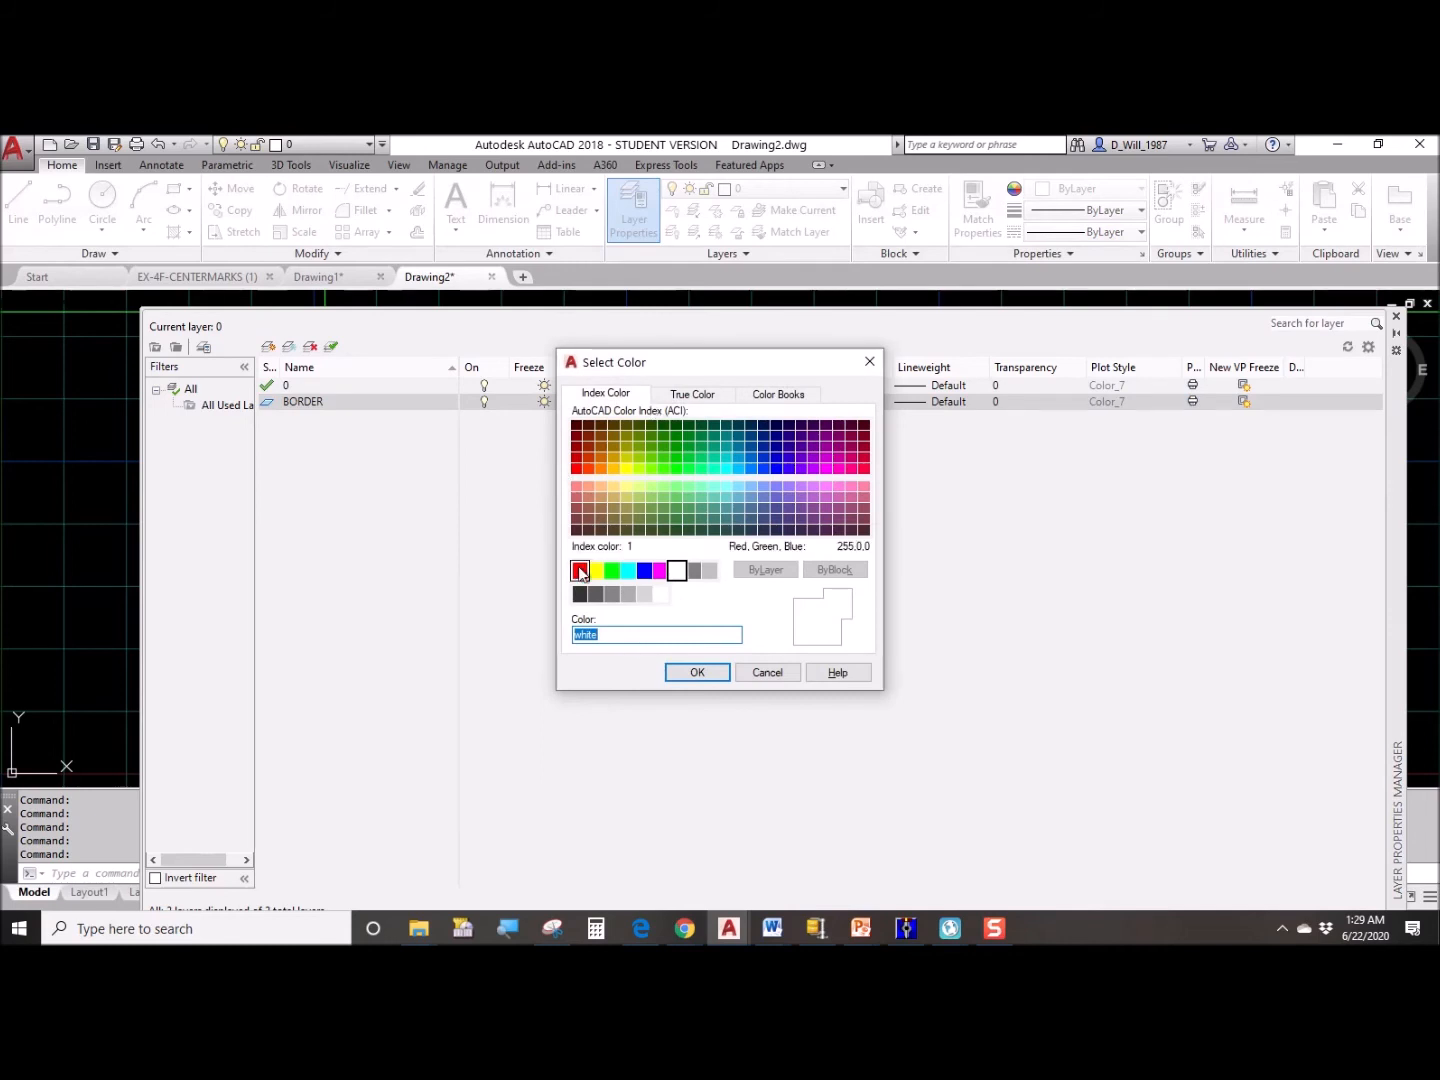
click(580, 571)
click(697, 672)
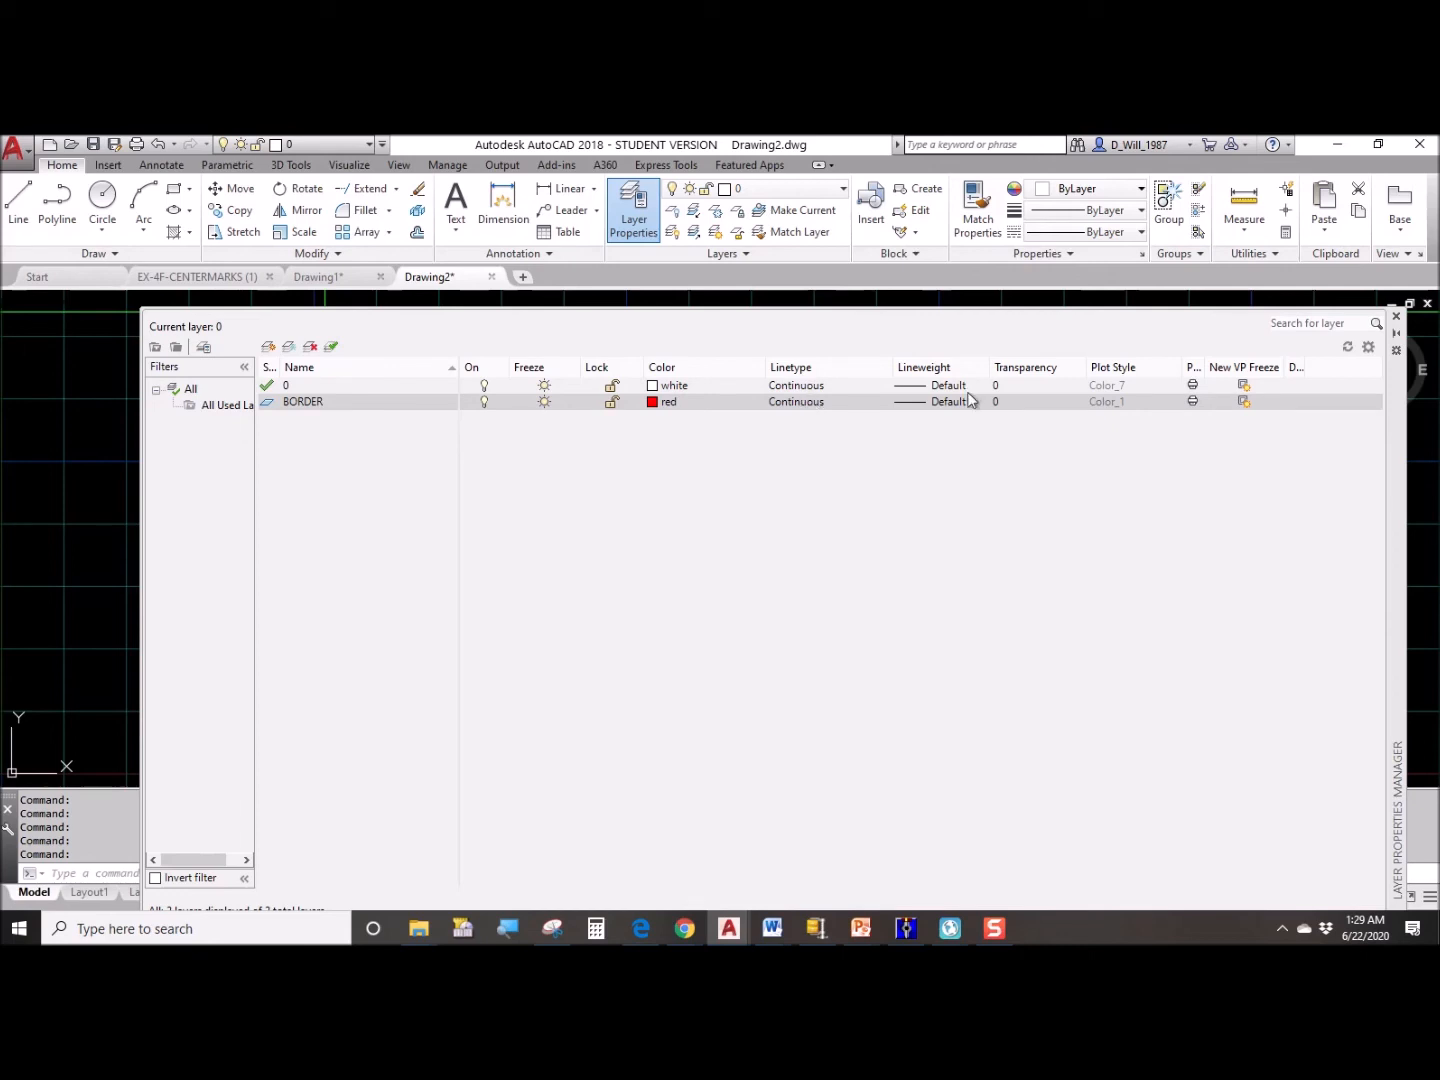
click(933, 403)
scroll(735, 473, down, 3)
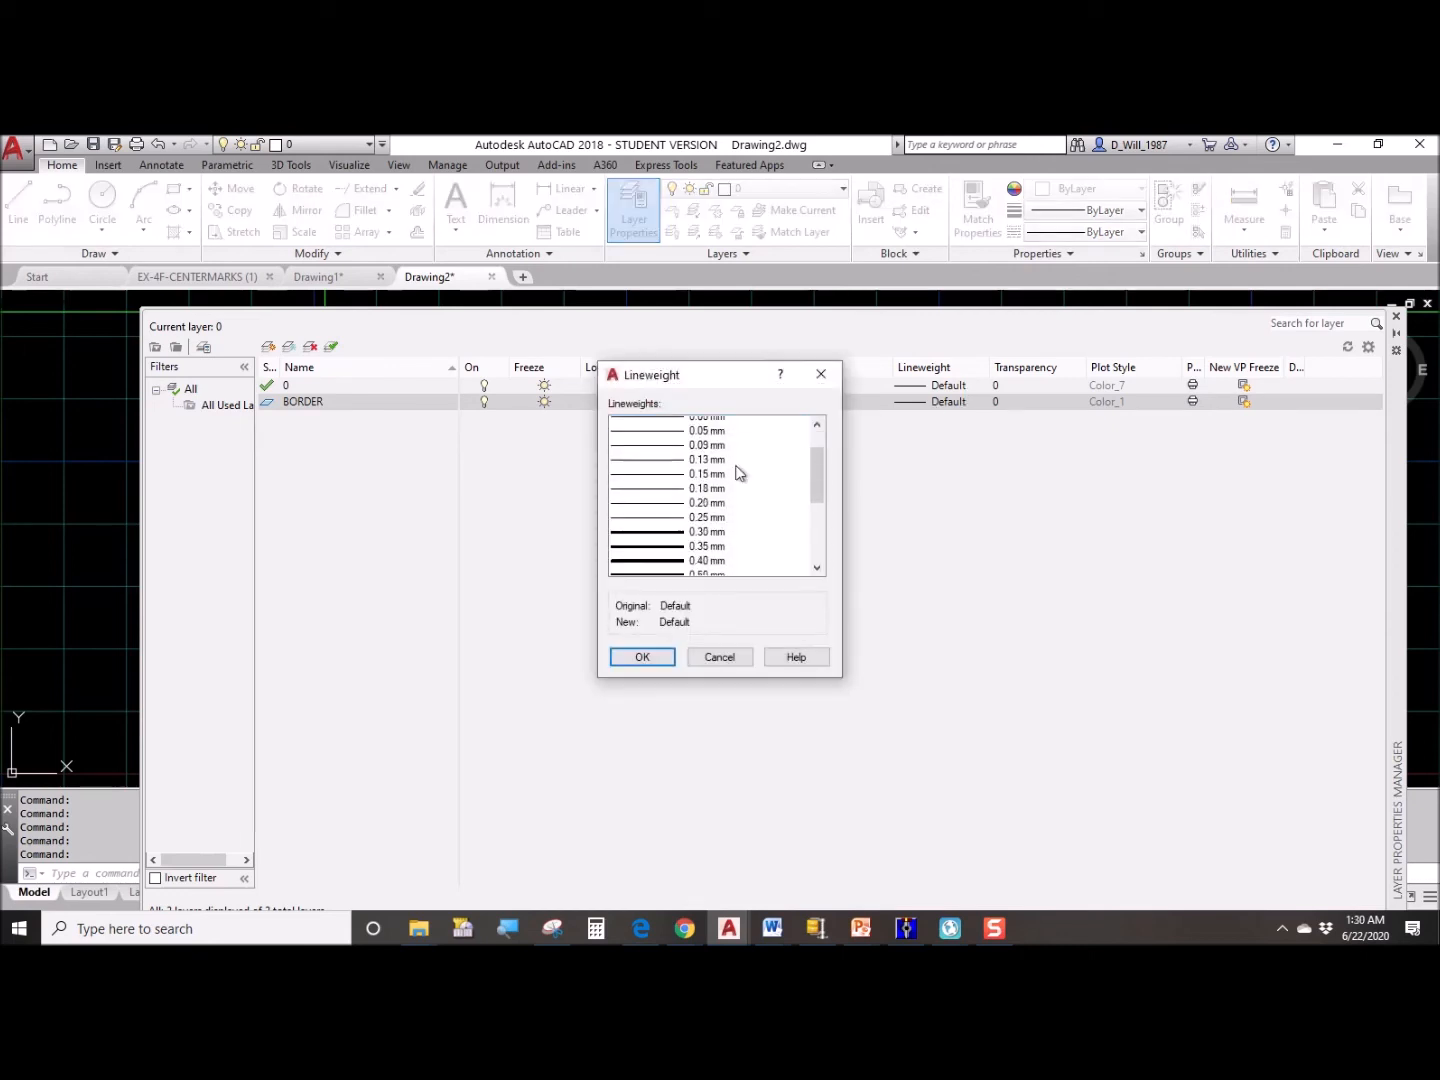
click(680, 555)
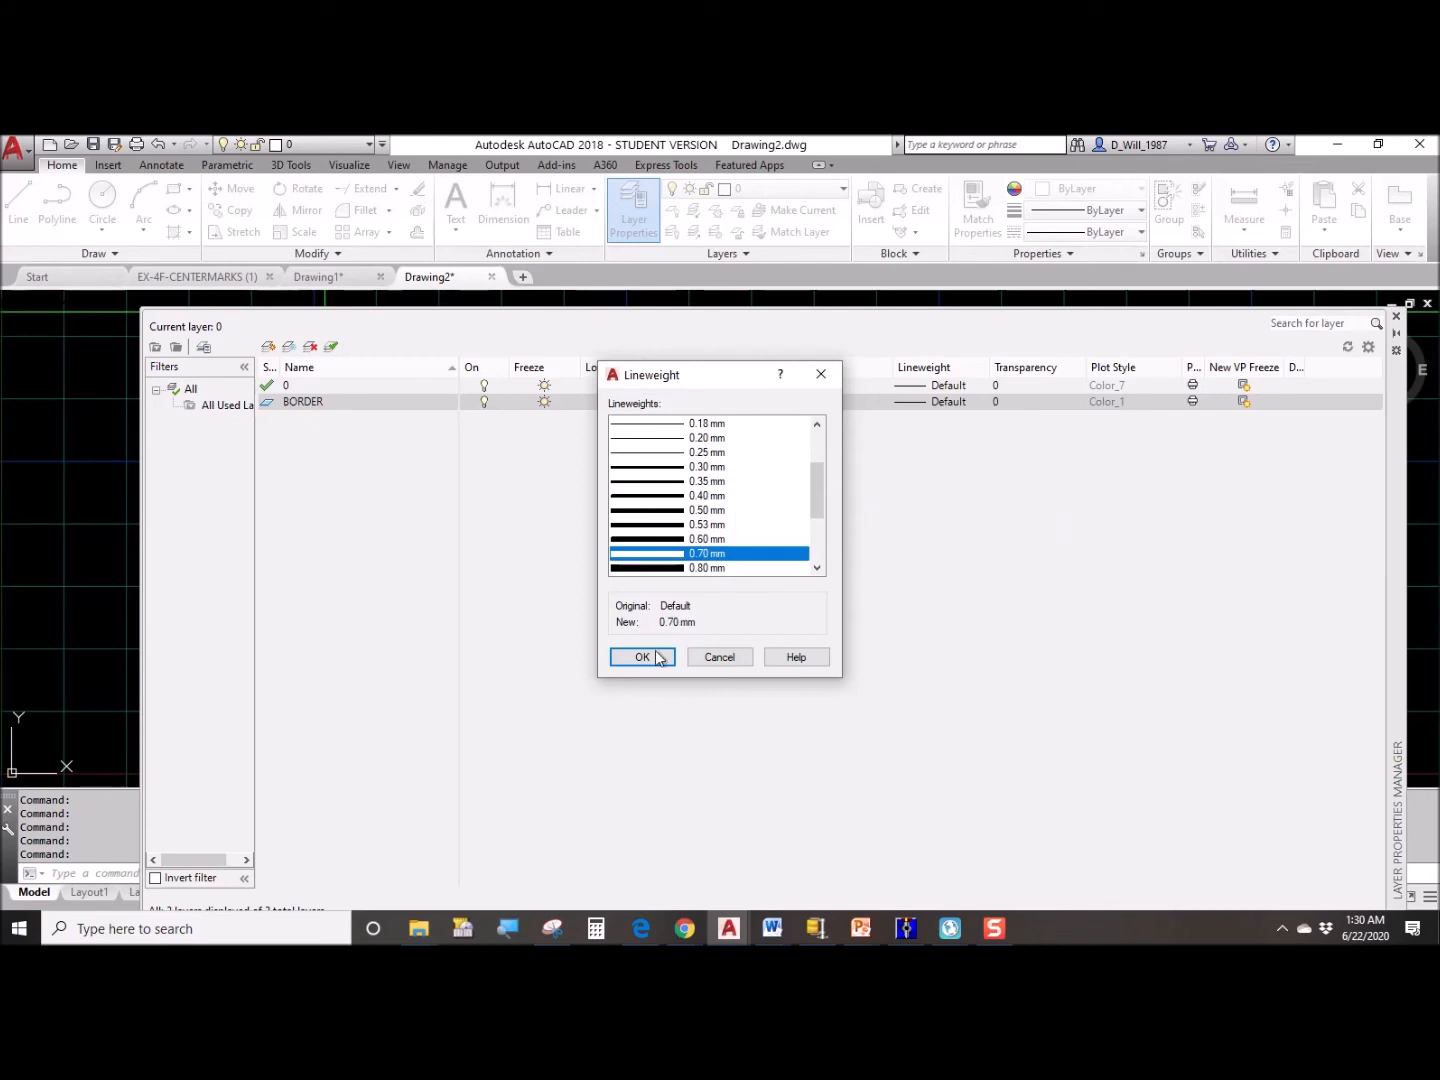
click(643, 656)
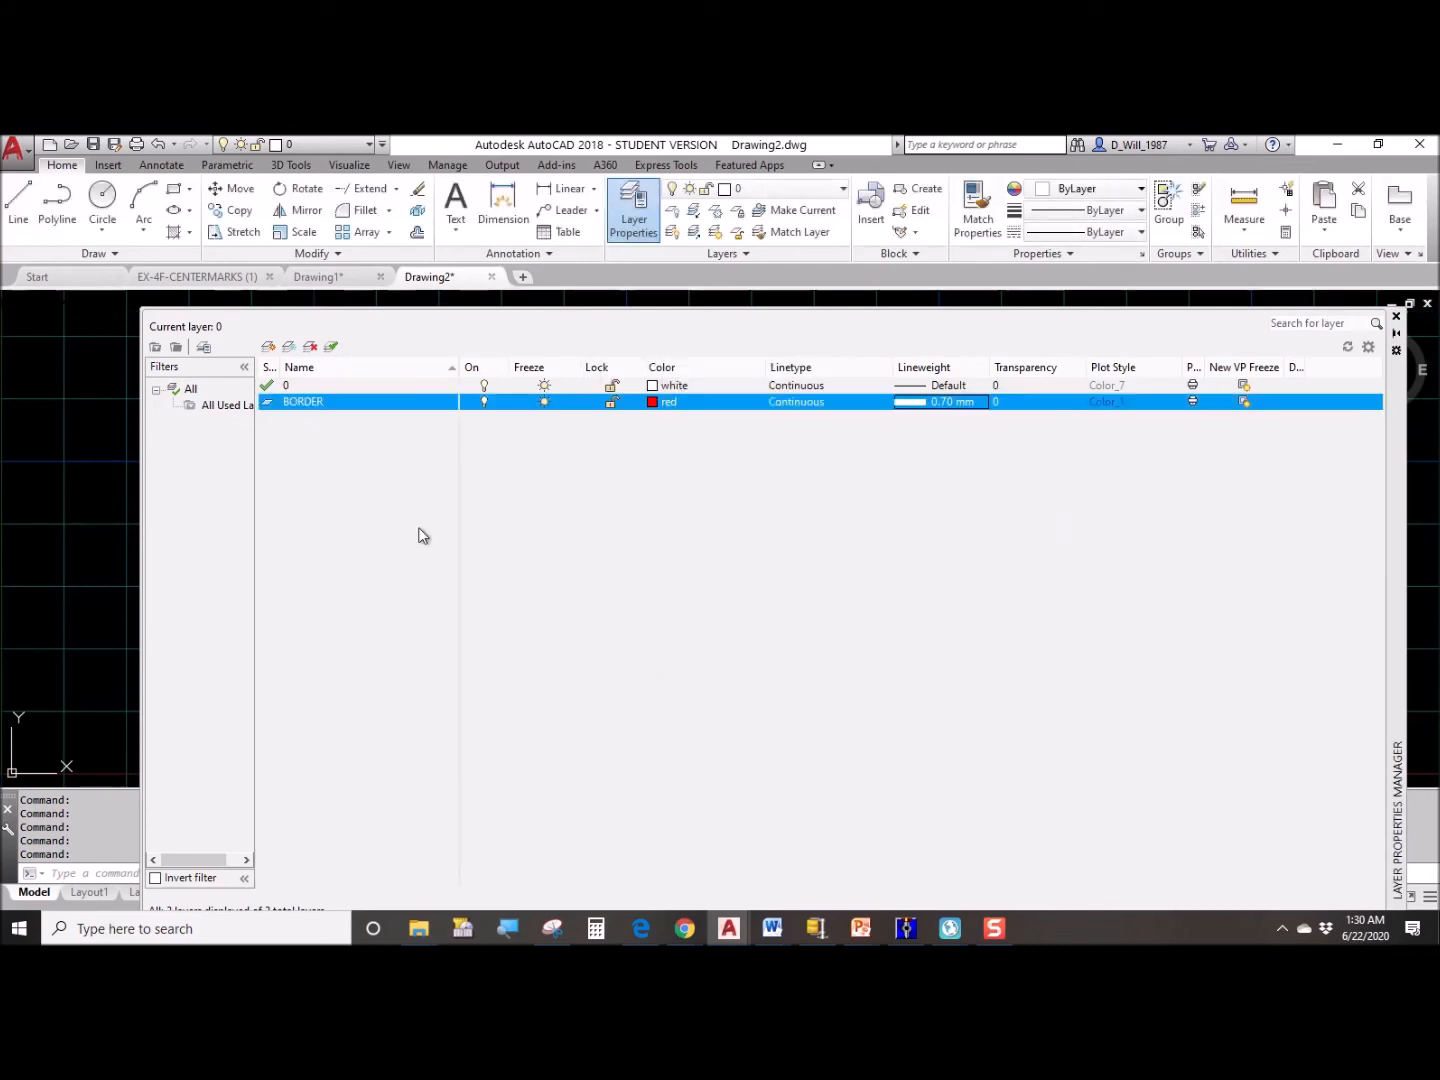
Add a layer named CENTER based on layer 0 and set its color to yellow.
click(293, 386)
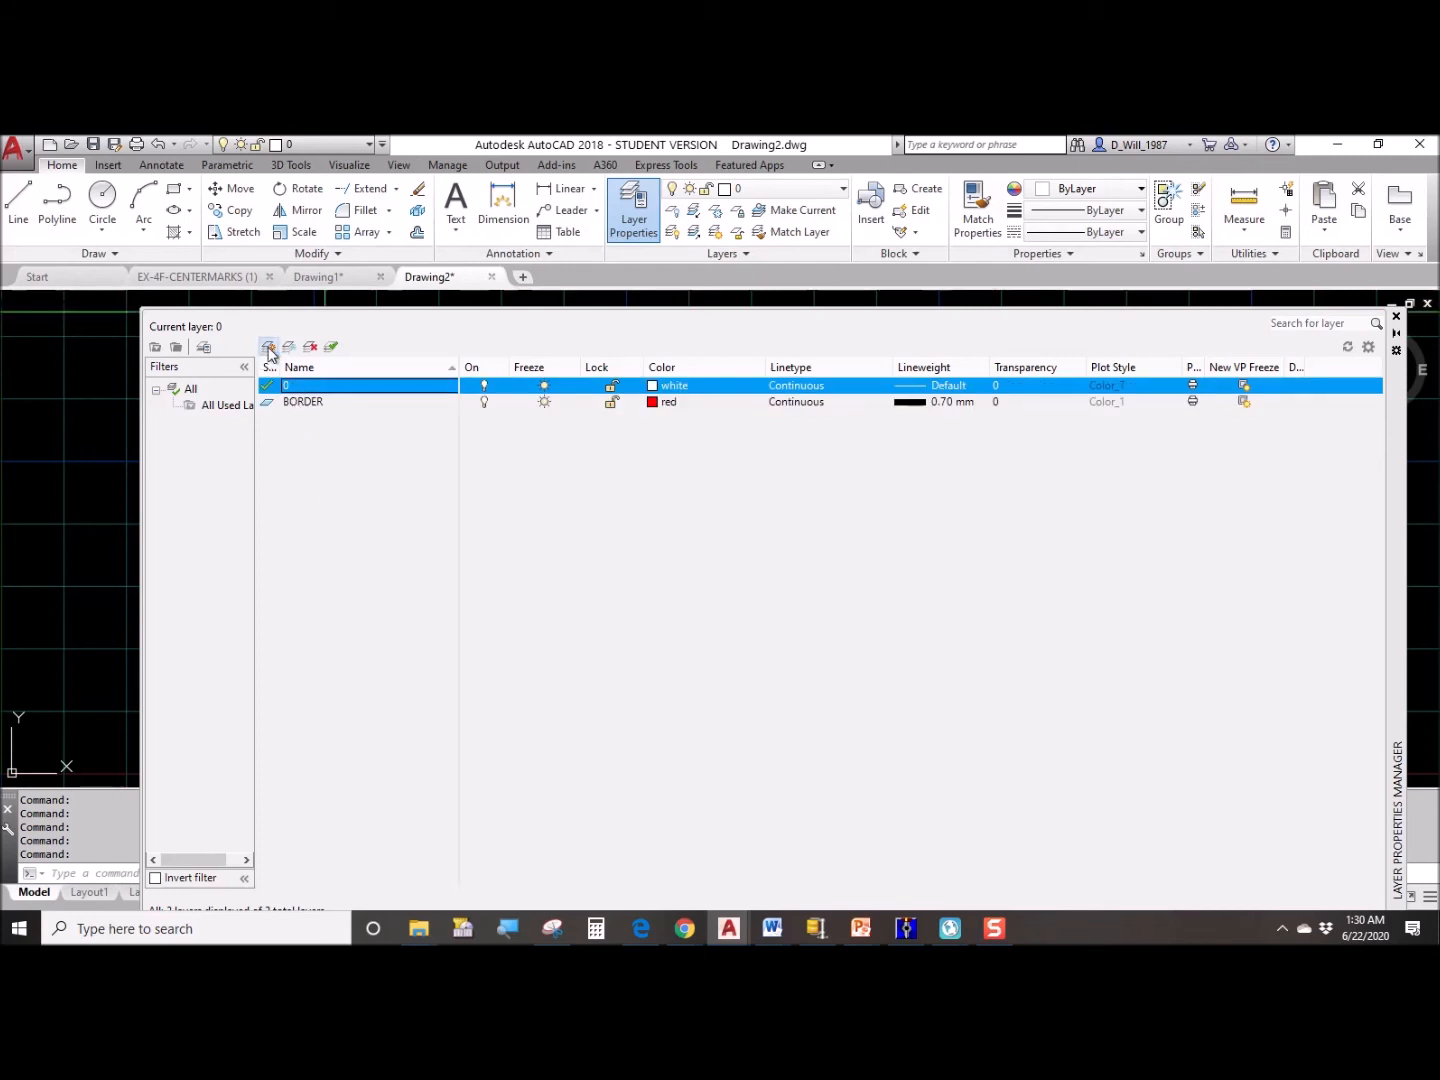
click(268, 347)
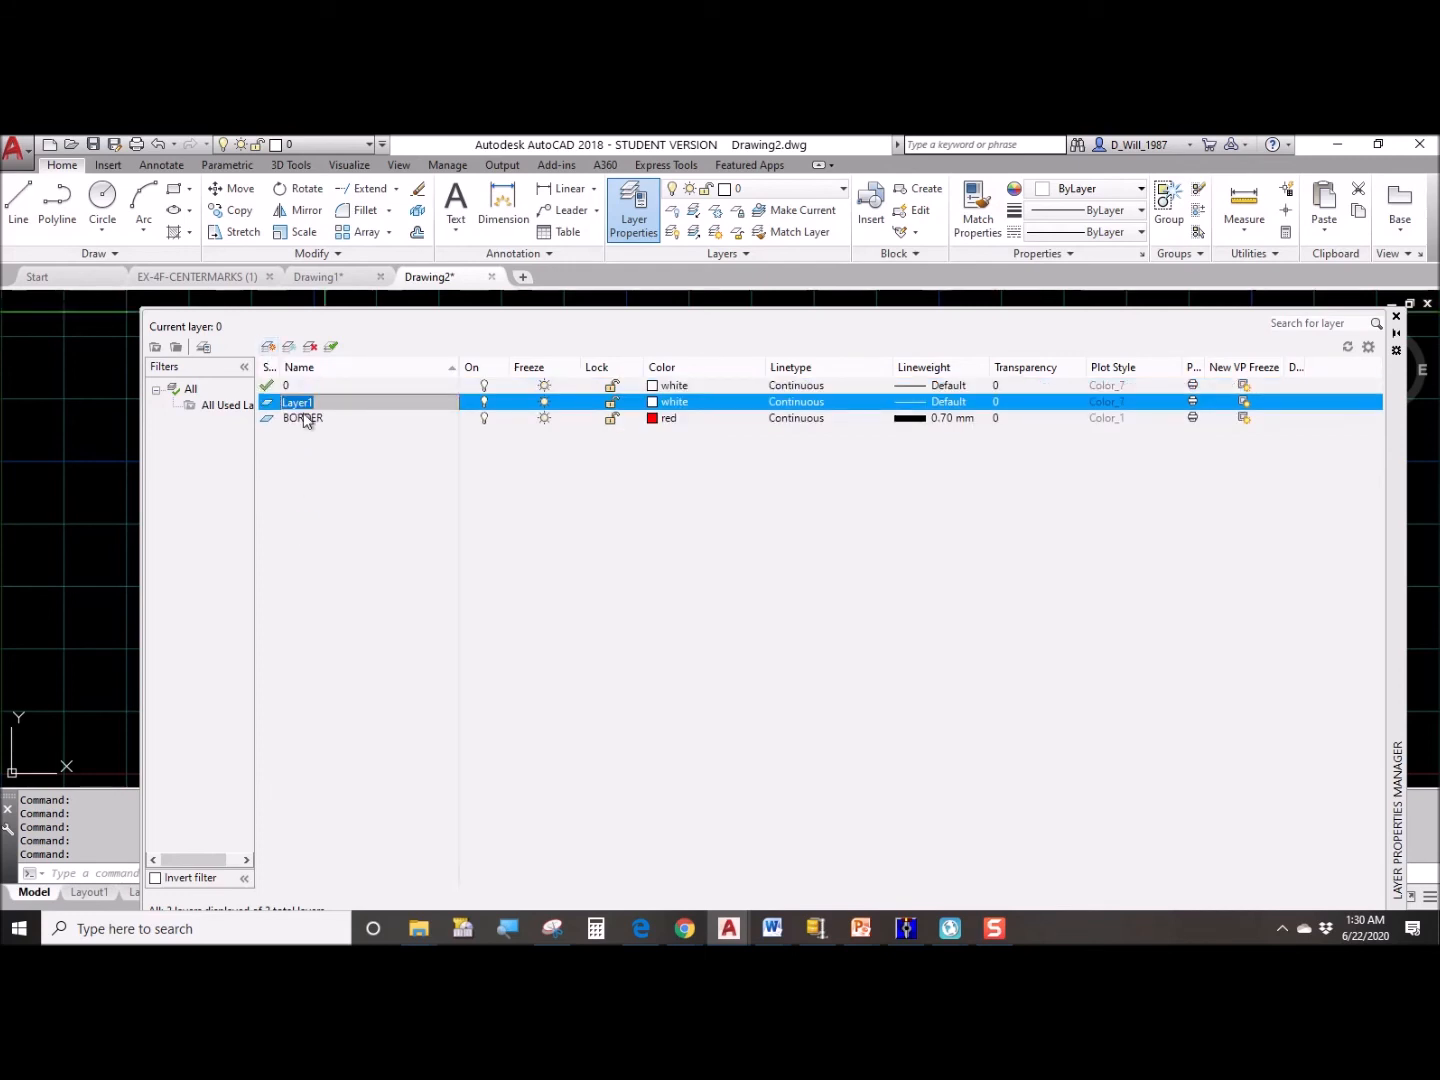
text(CENTER)
key(Return)
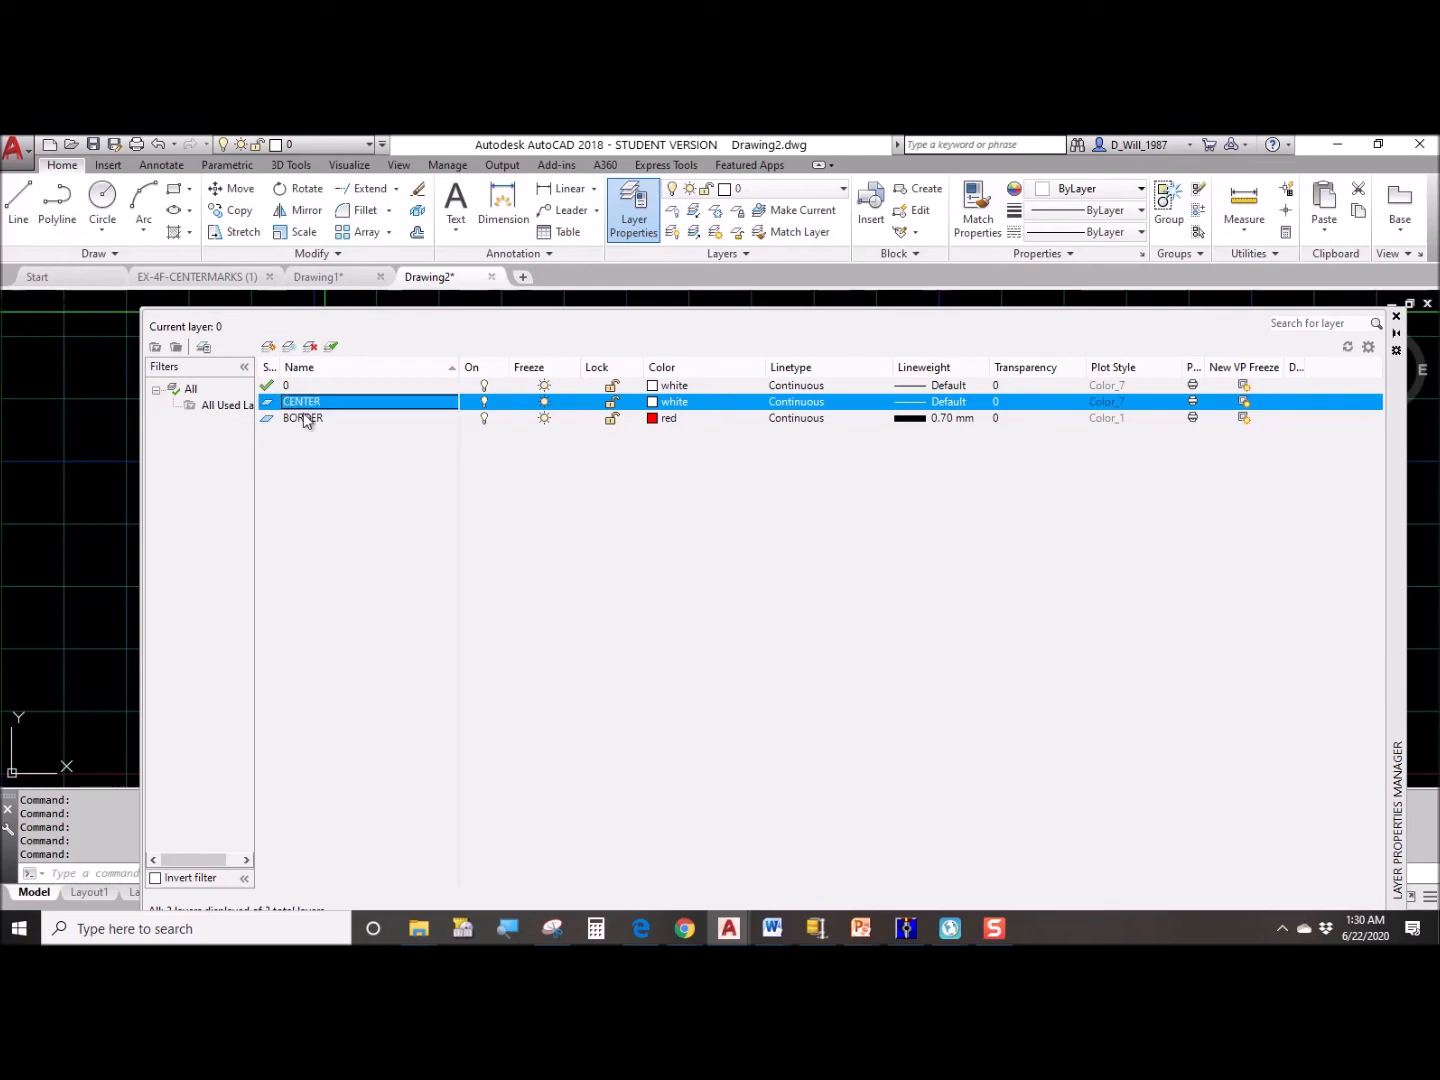
click(652, 402)
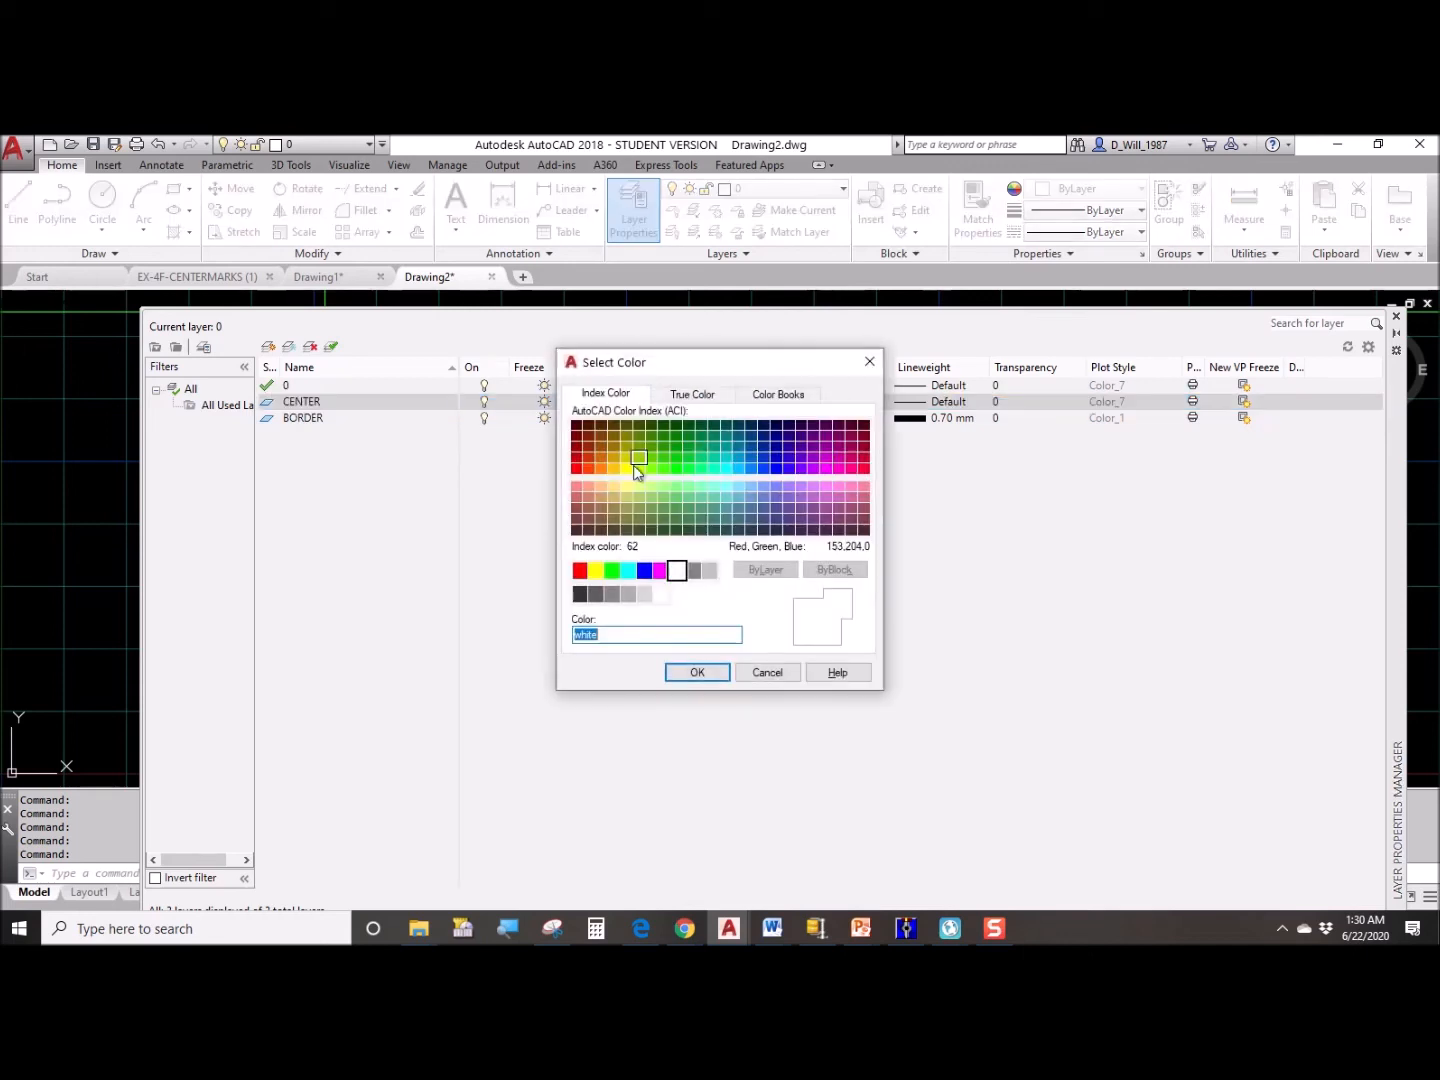
click(597, 572)
click(690, 671)
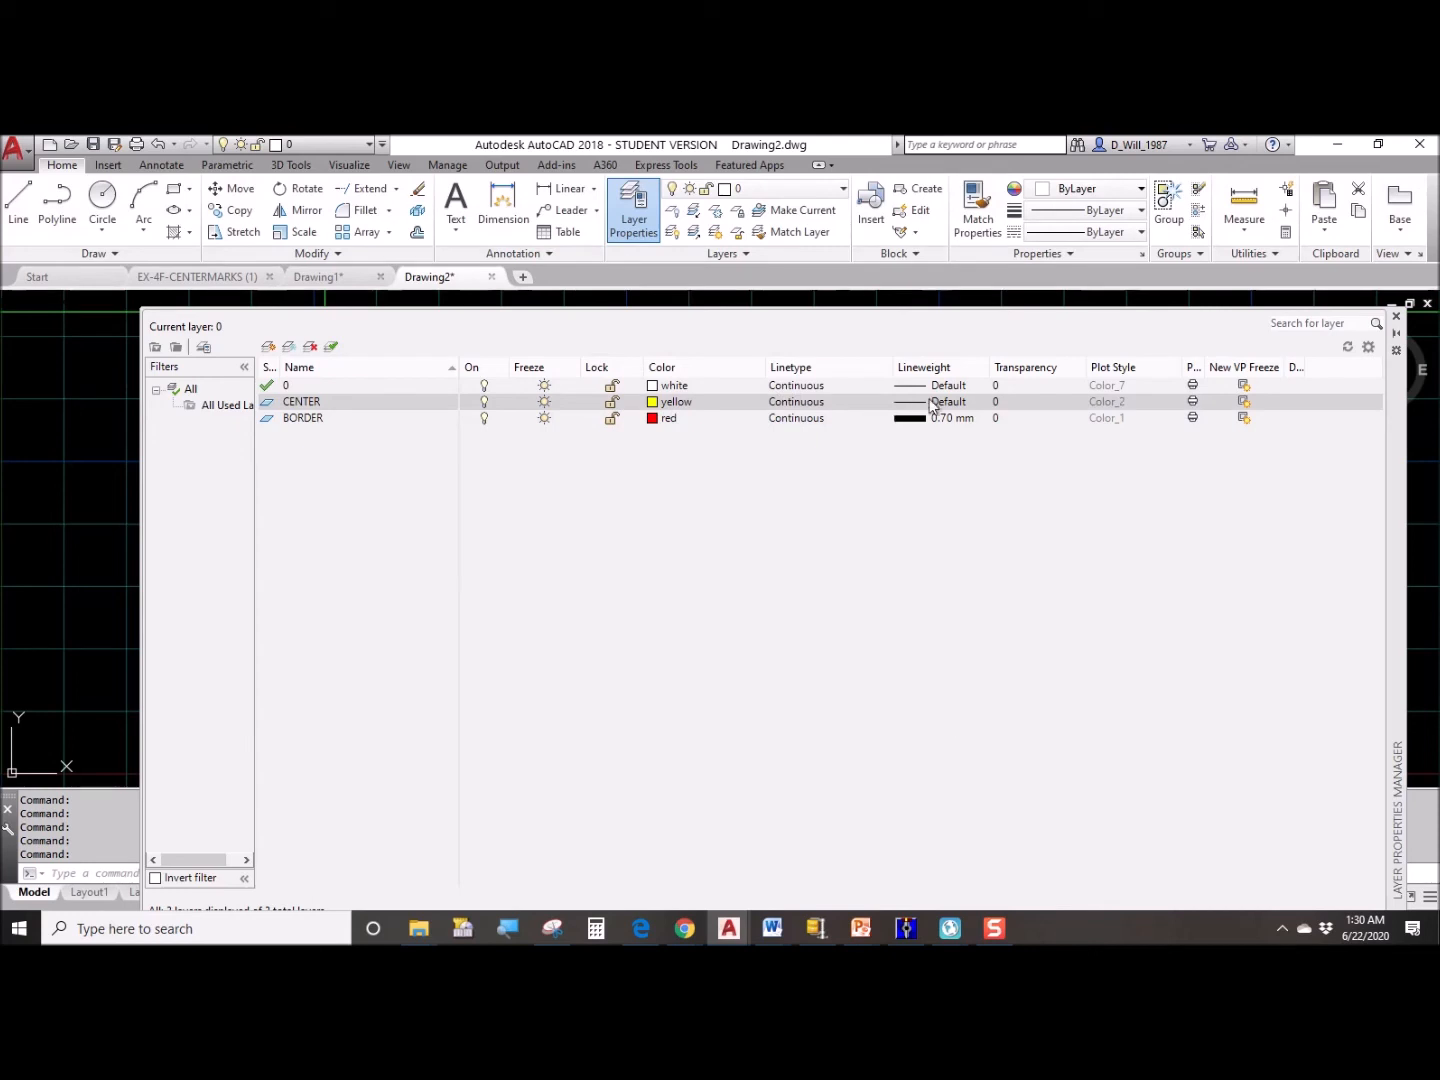
Load the CENTER2 linetype from acad.lin and assign it to the CENTER layer.
click(814, 404)
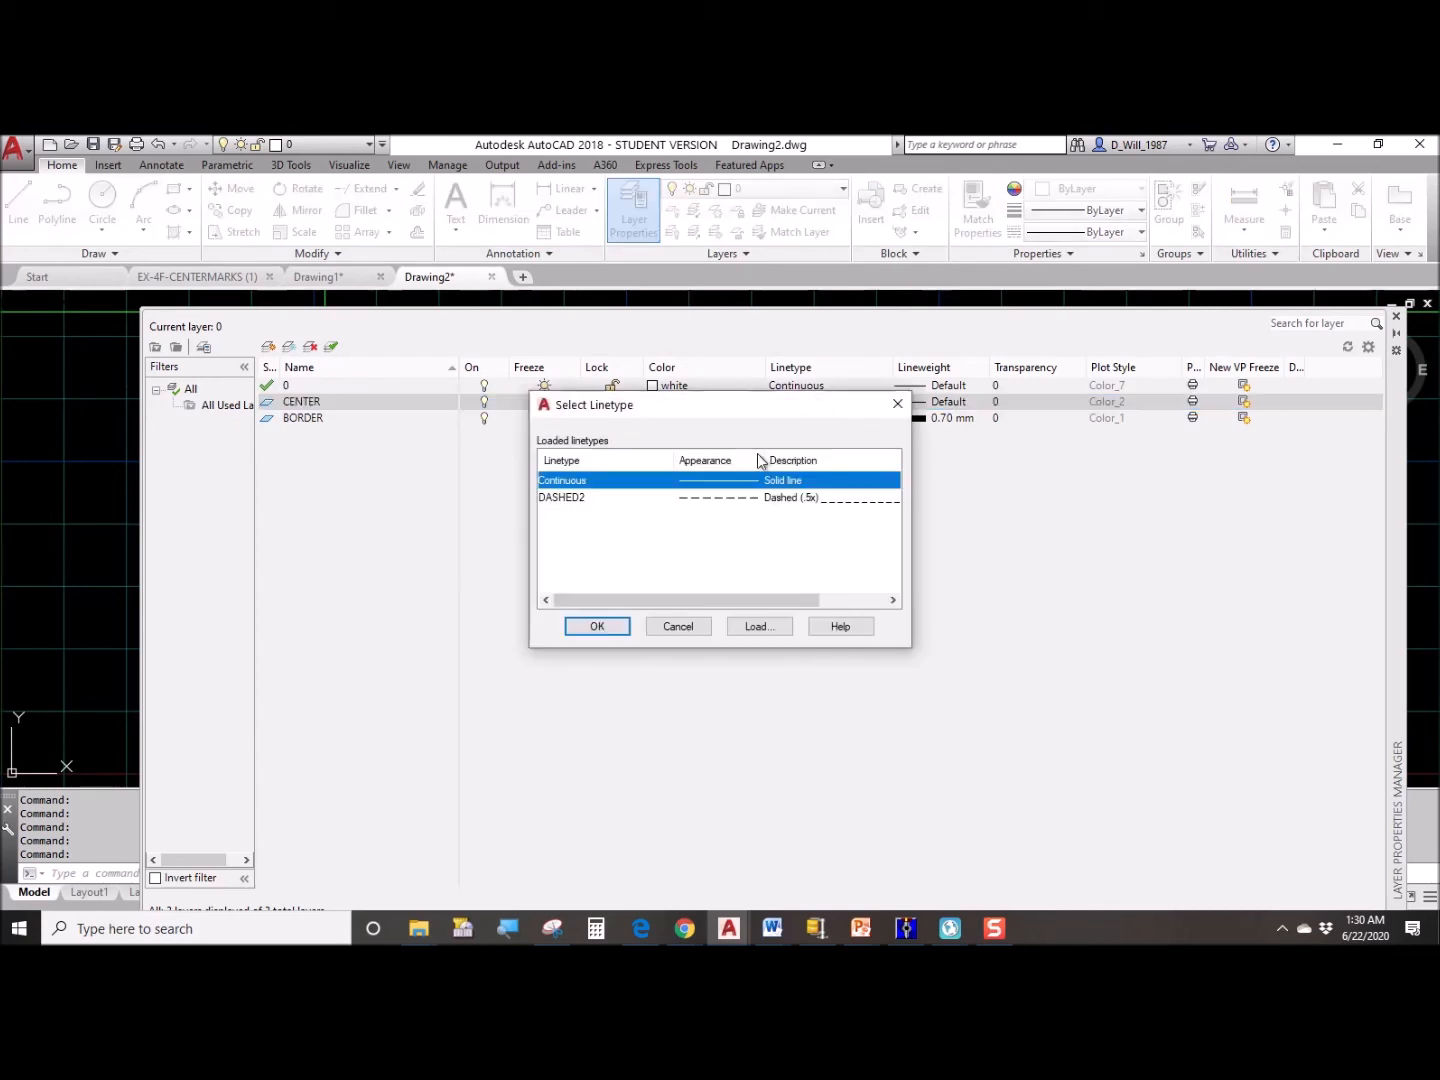
click(758, 631)
click(564, 547)
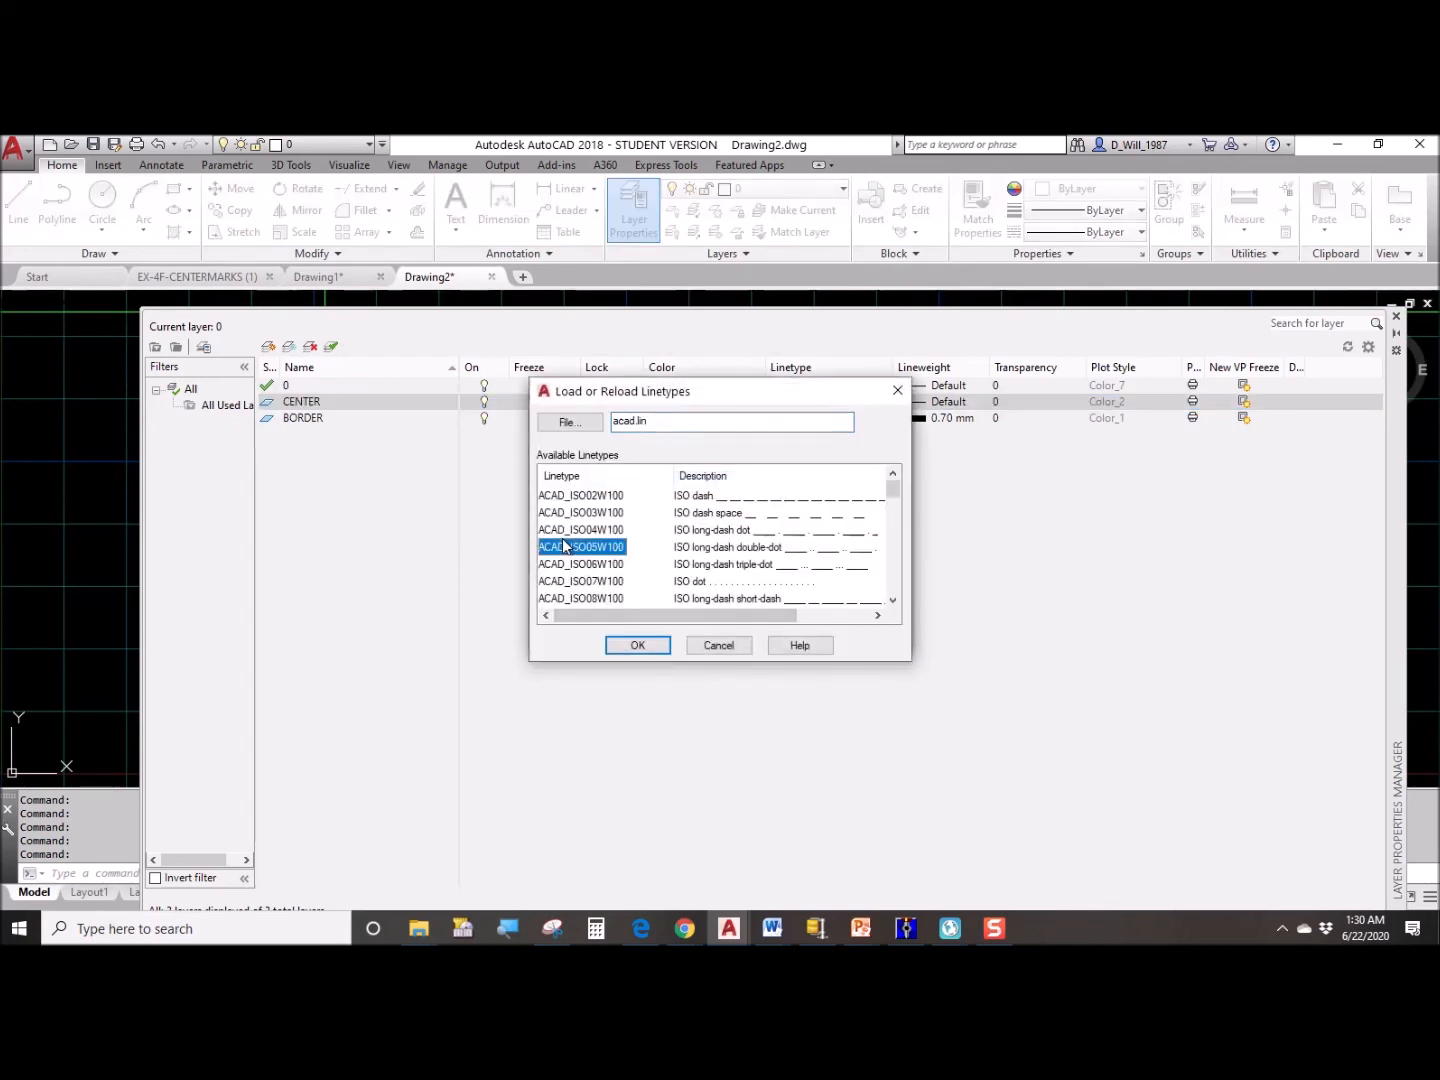
key(c)
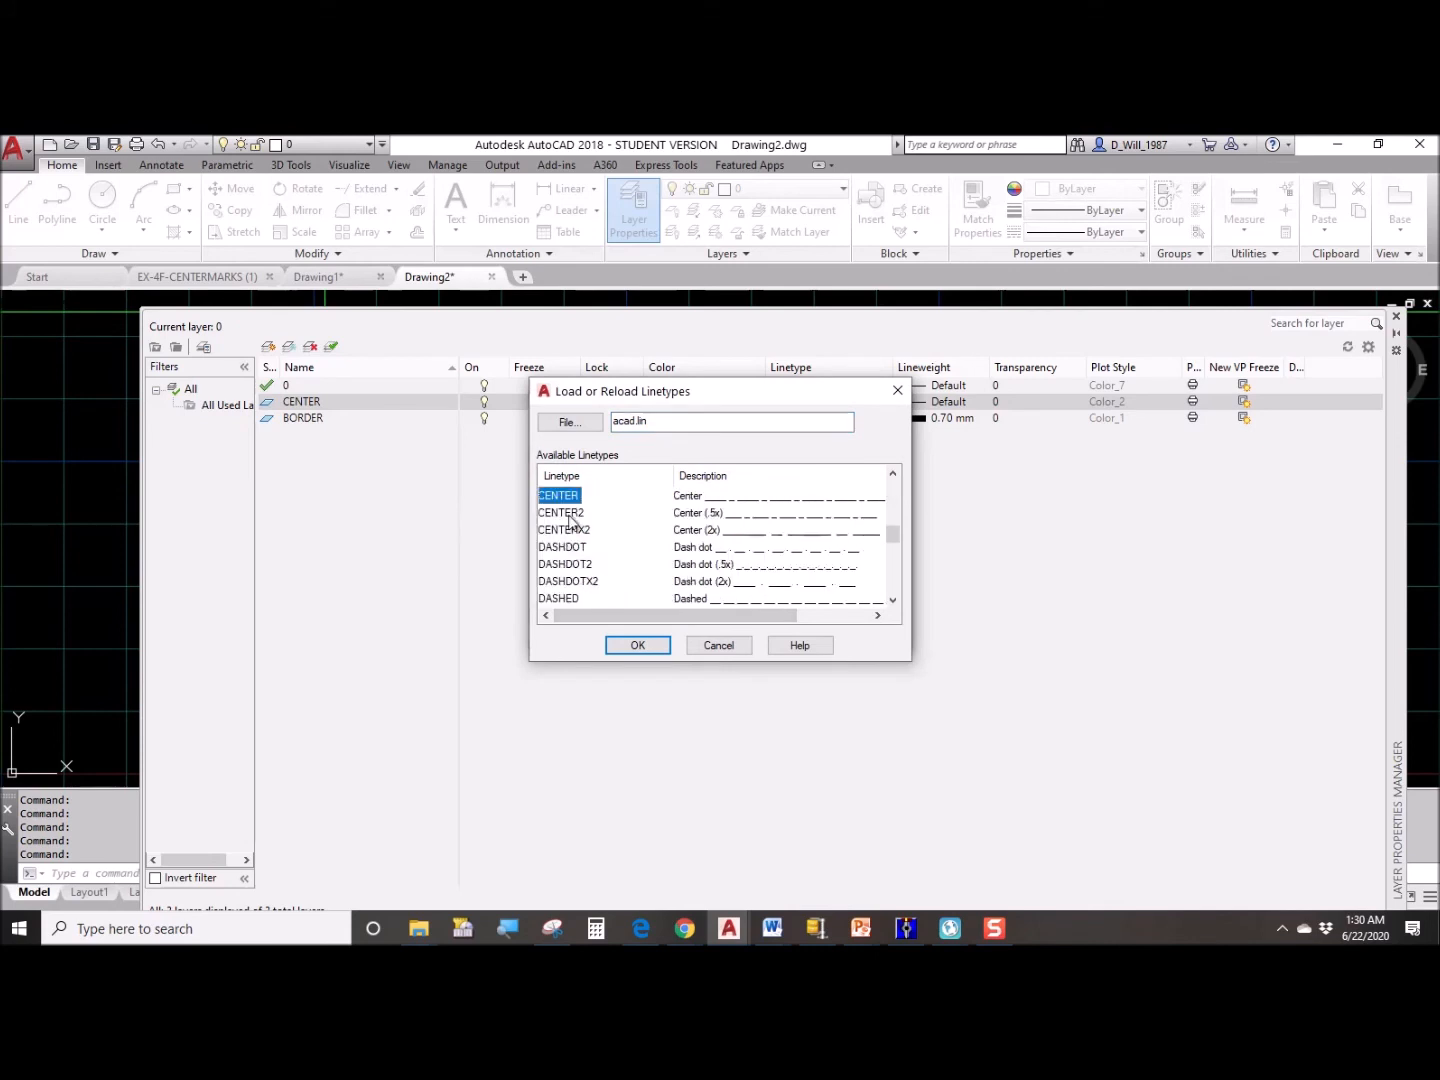
click(571, 514)
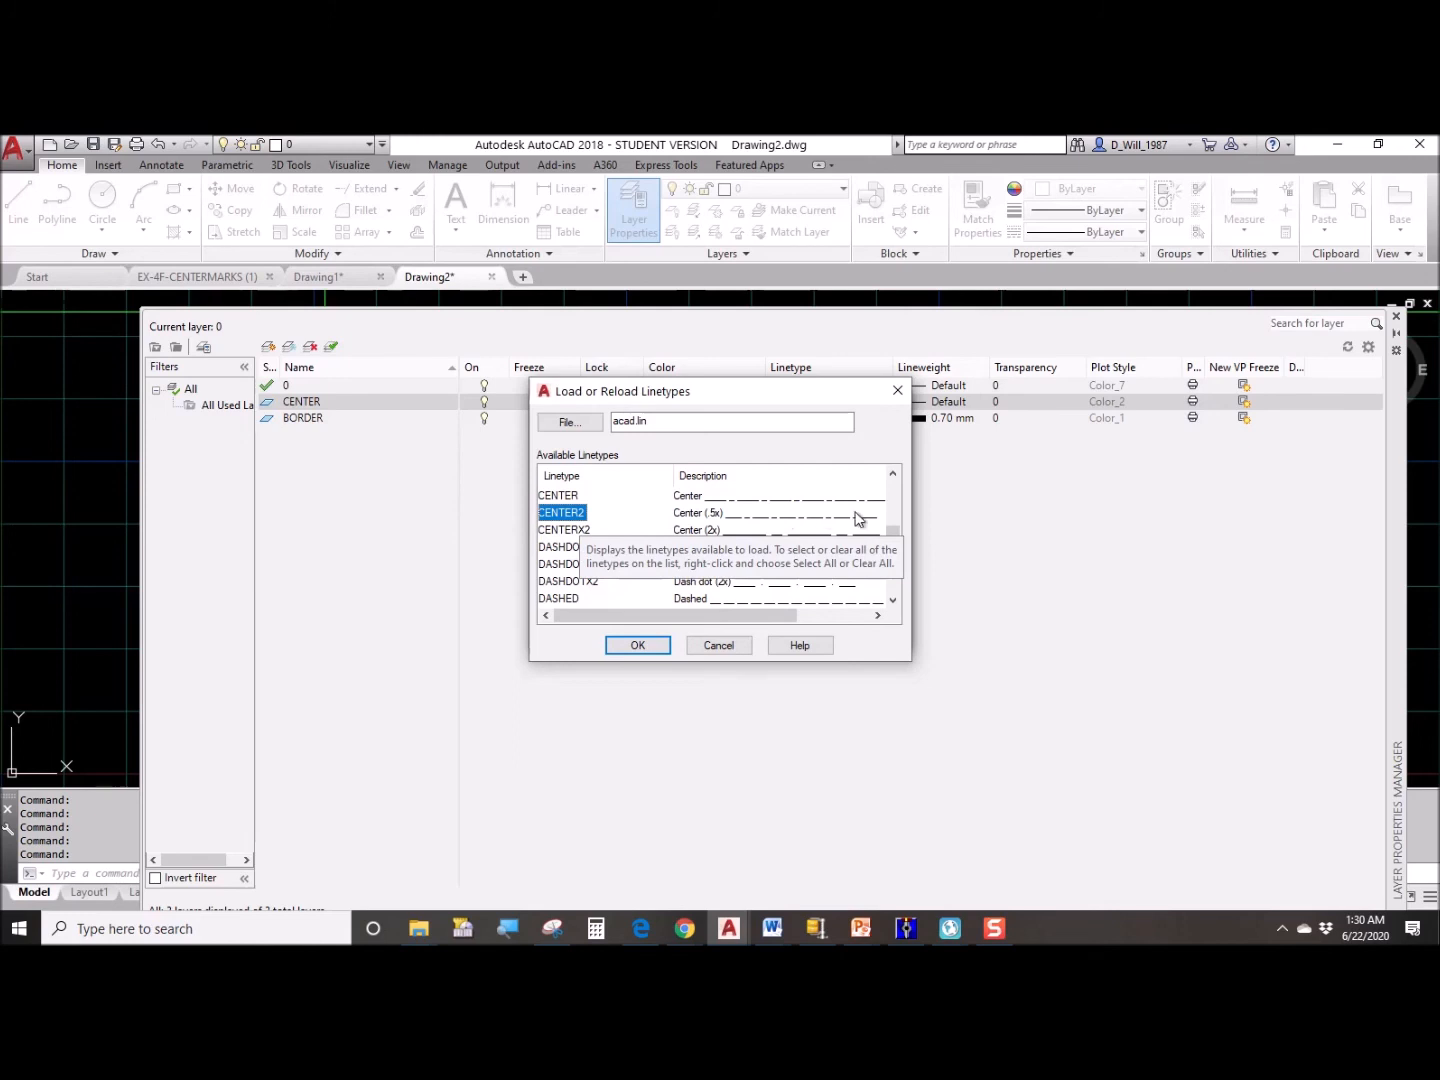
click(638, 645)
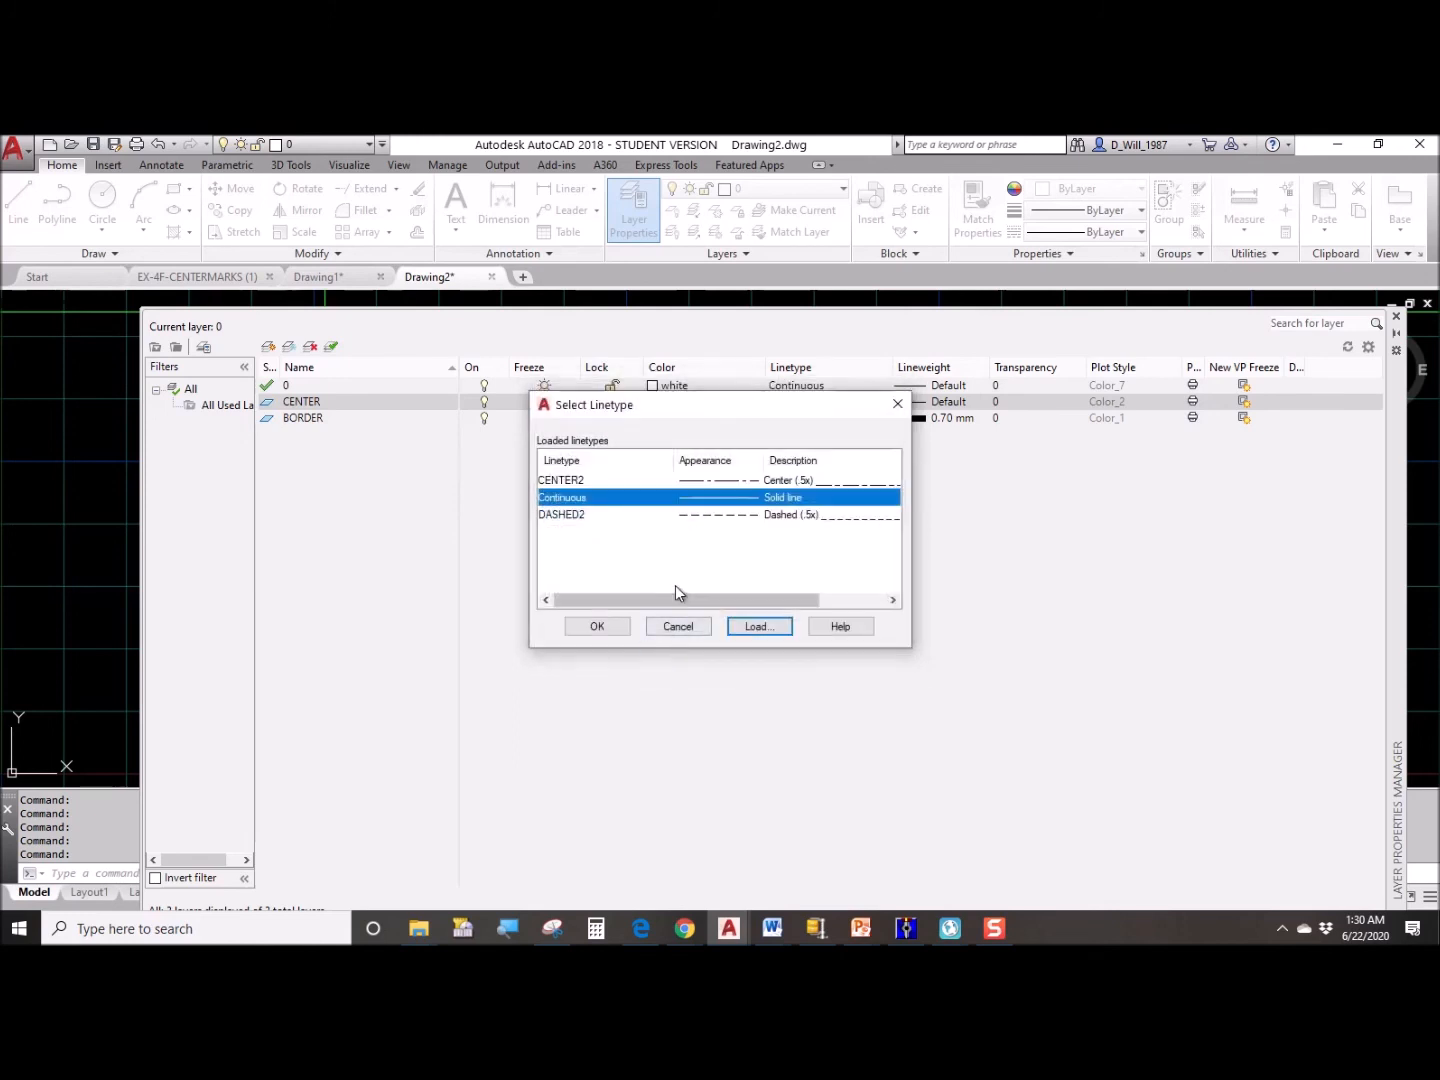
click(566, 481)
click(609, 625)
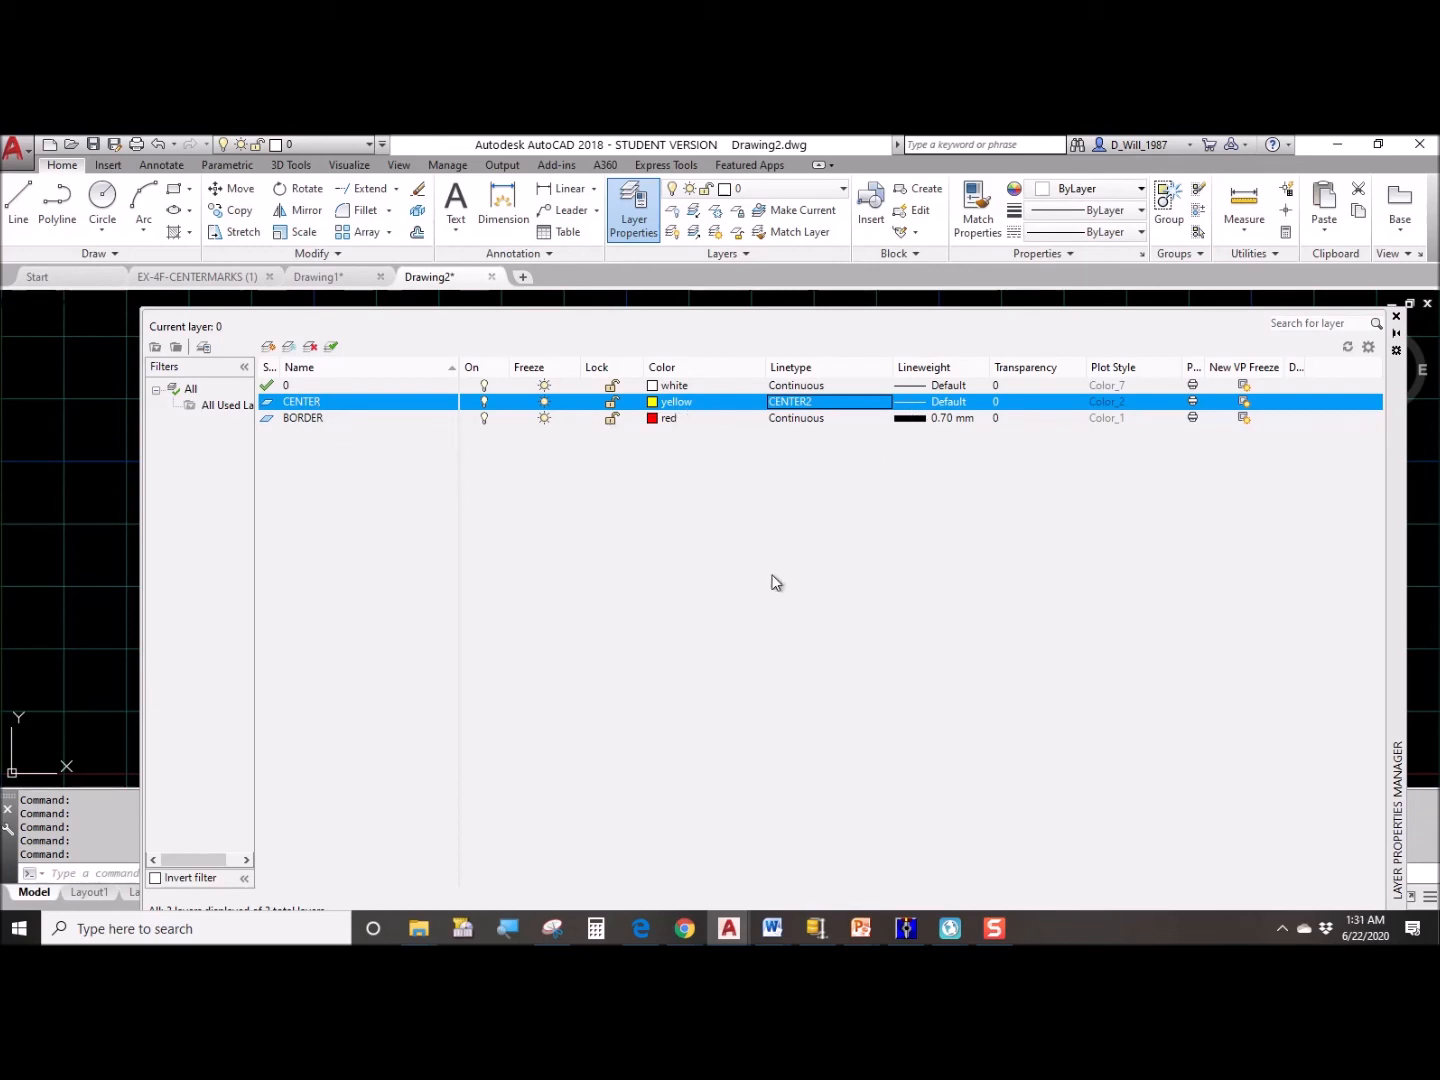
Add a layer named HIDDEN and set its color to cyan.
click(268, 346)
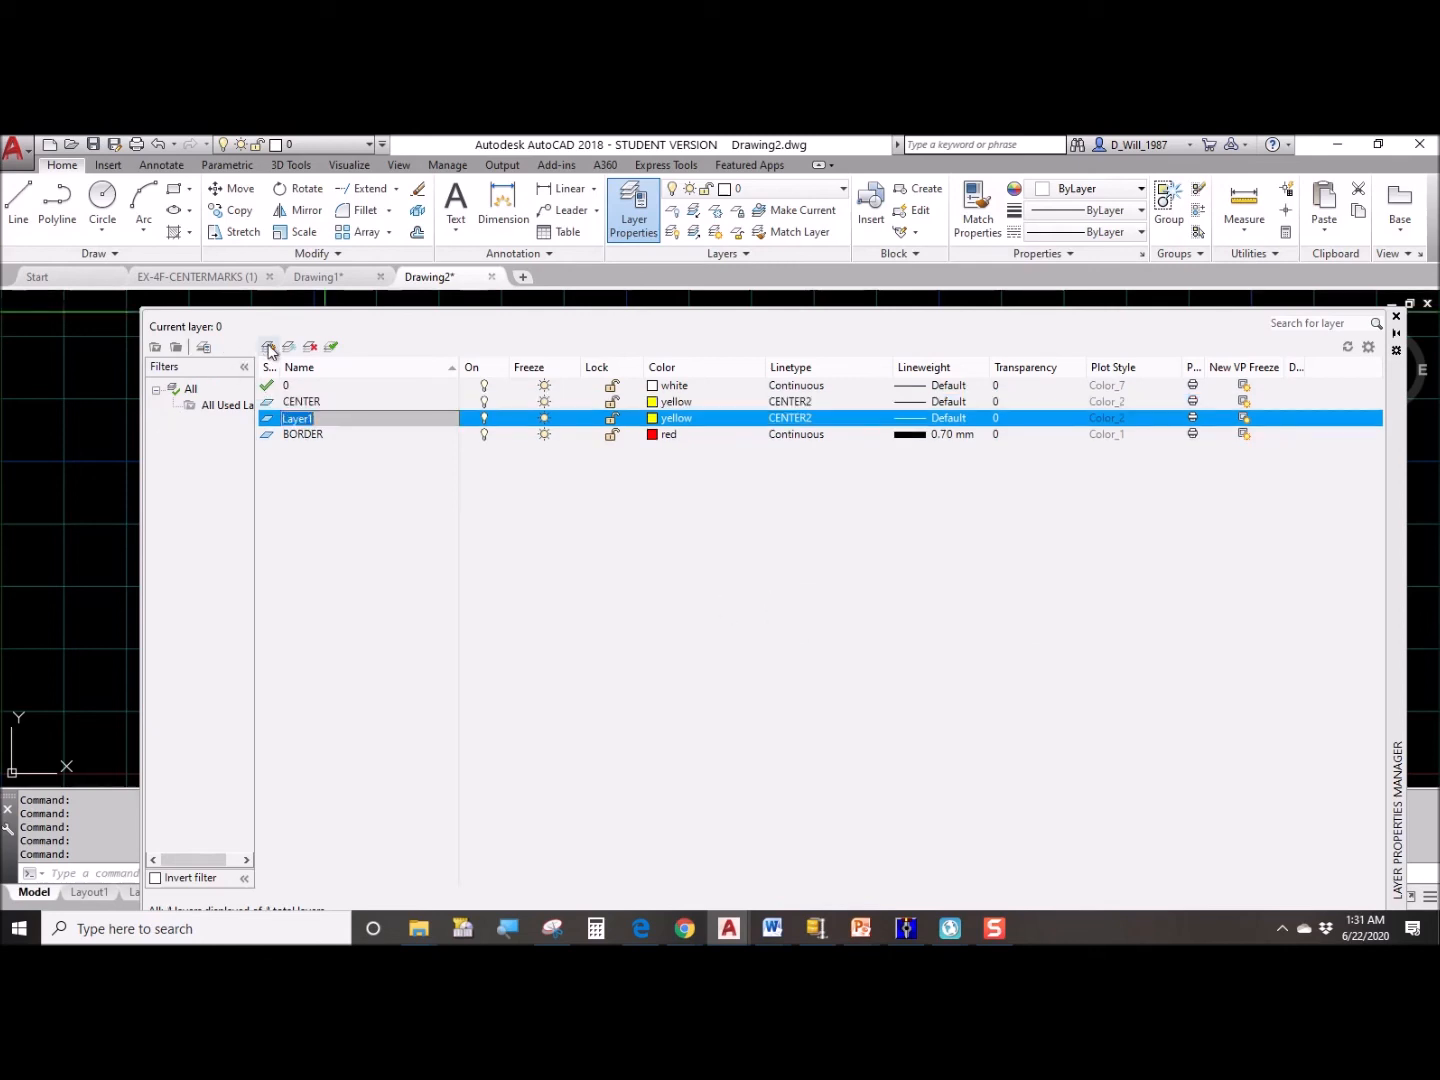
text(H)
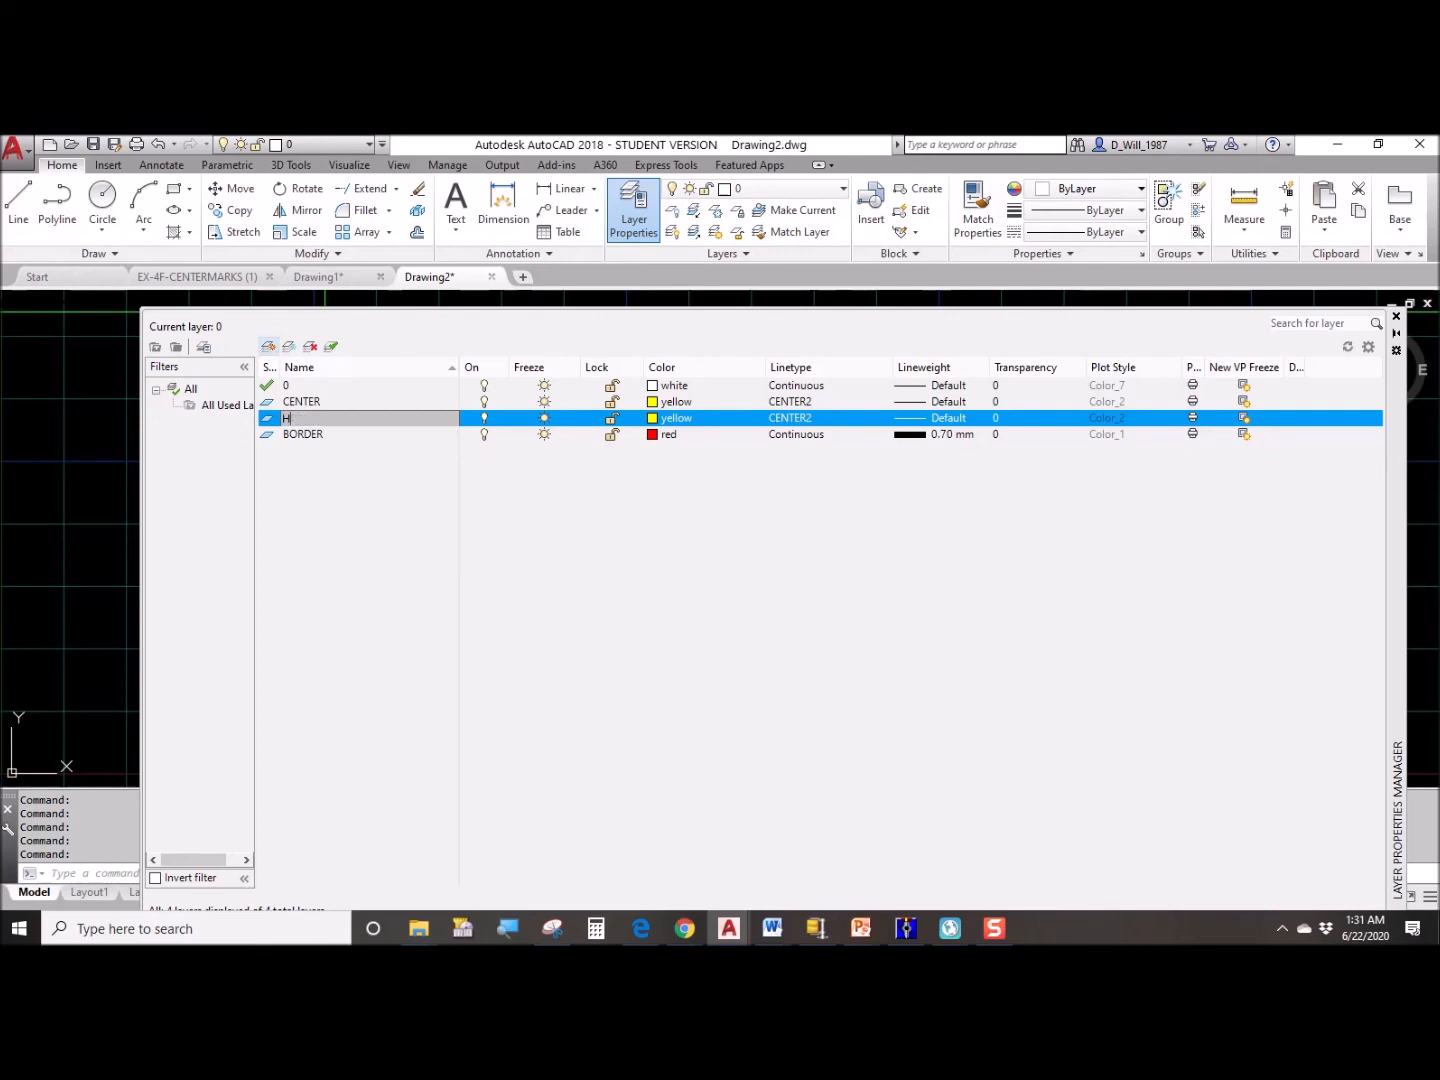
text(ODDEIDDEN)
key(Return)
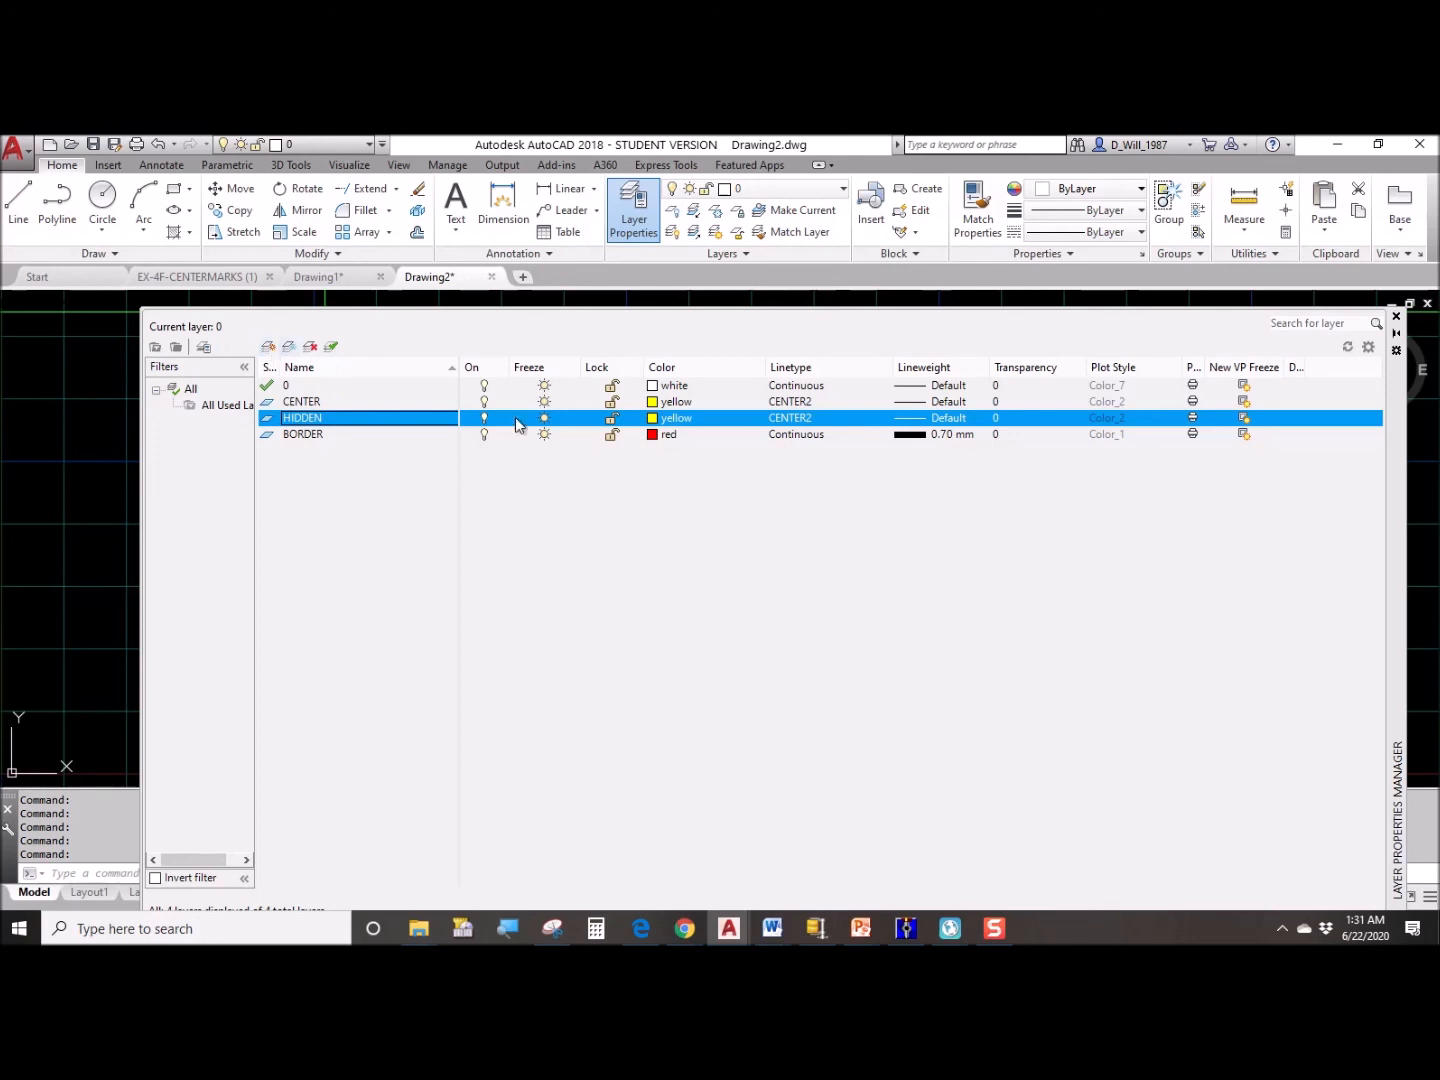
click(656, 418)
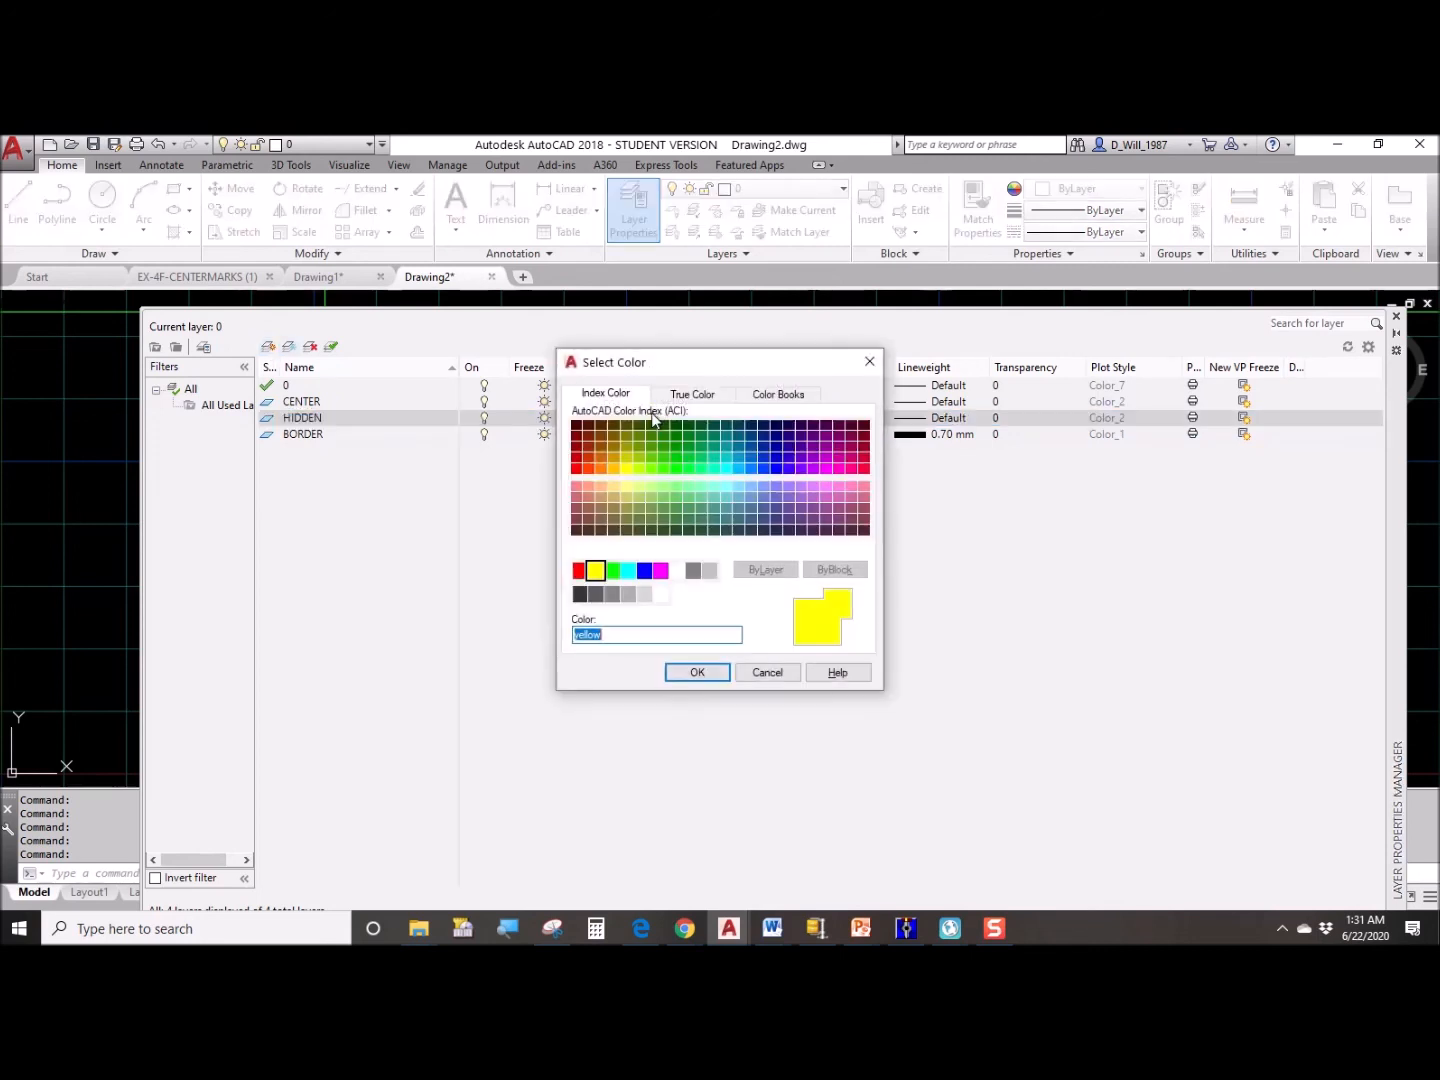
click(627, 571)
click(697, 673)
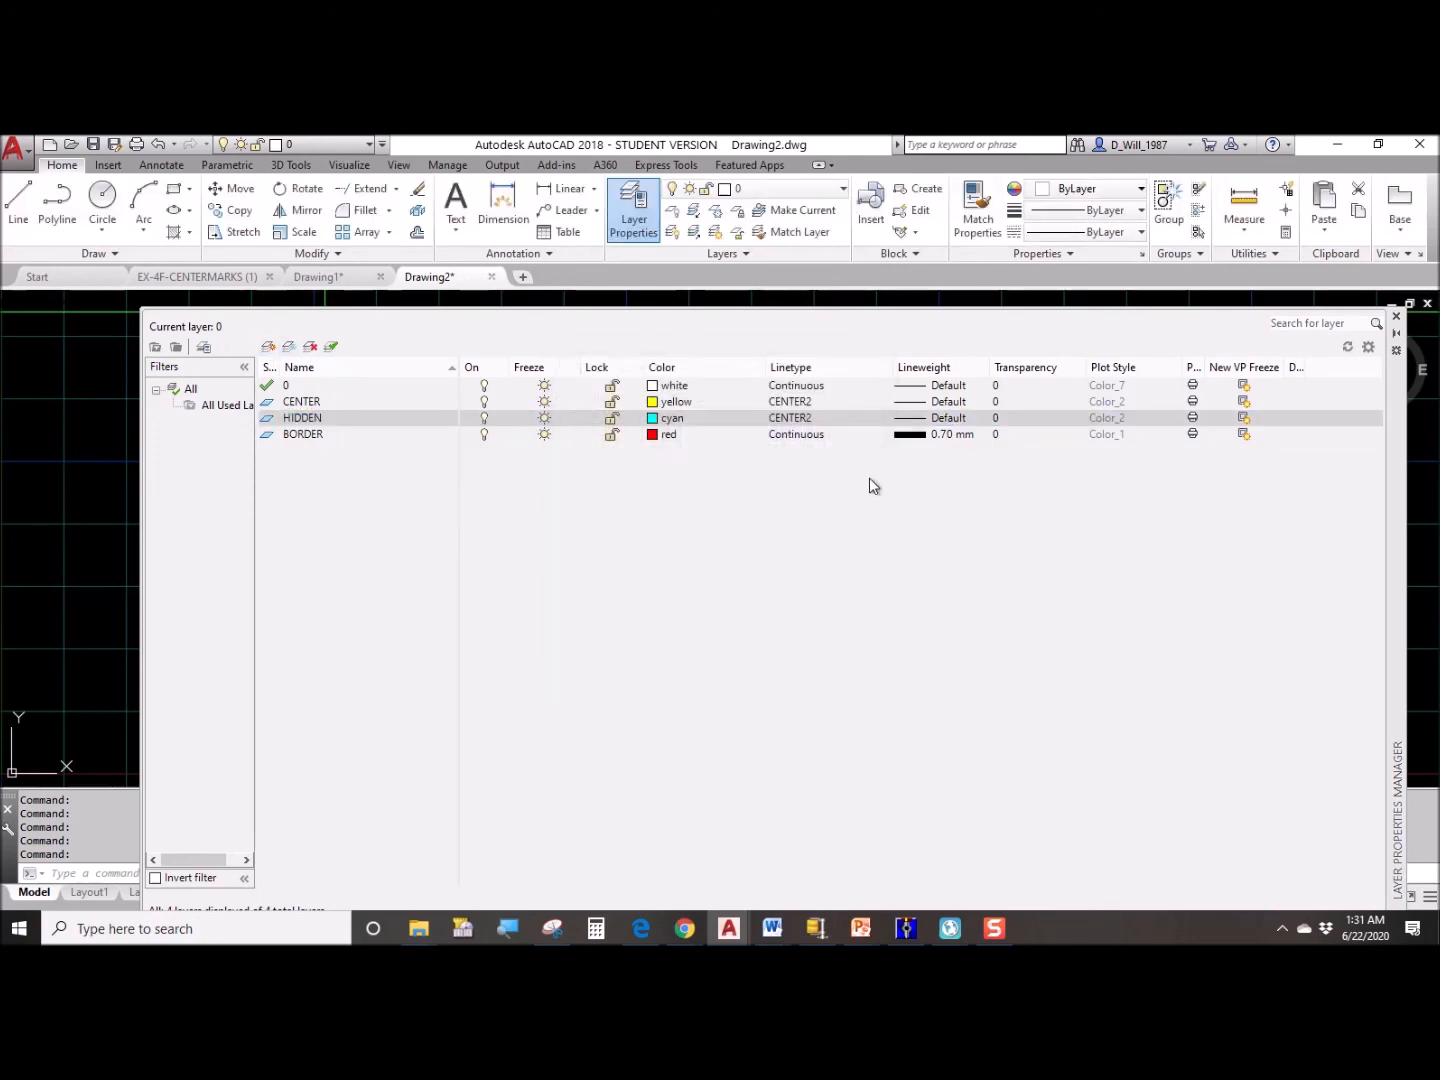
Load the HIDDEN2 linetype from acad.lin and assign it to the HIDDEN layer.
click(803, 430)
key(Escape)
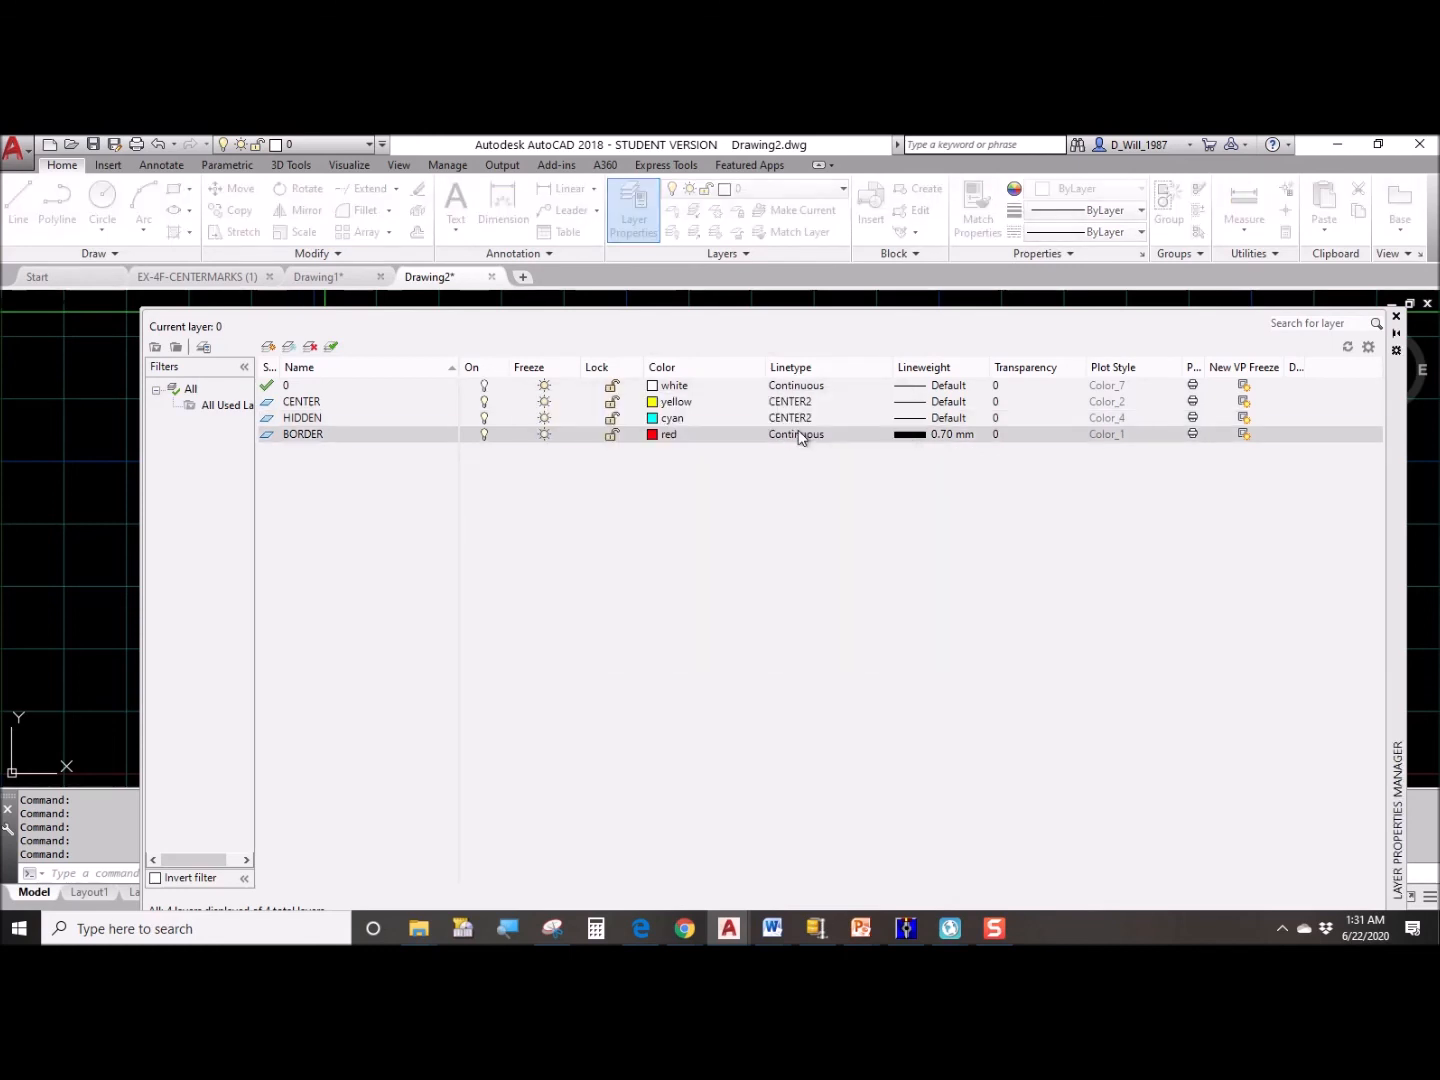
click(791, 416)
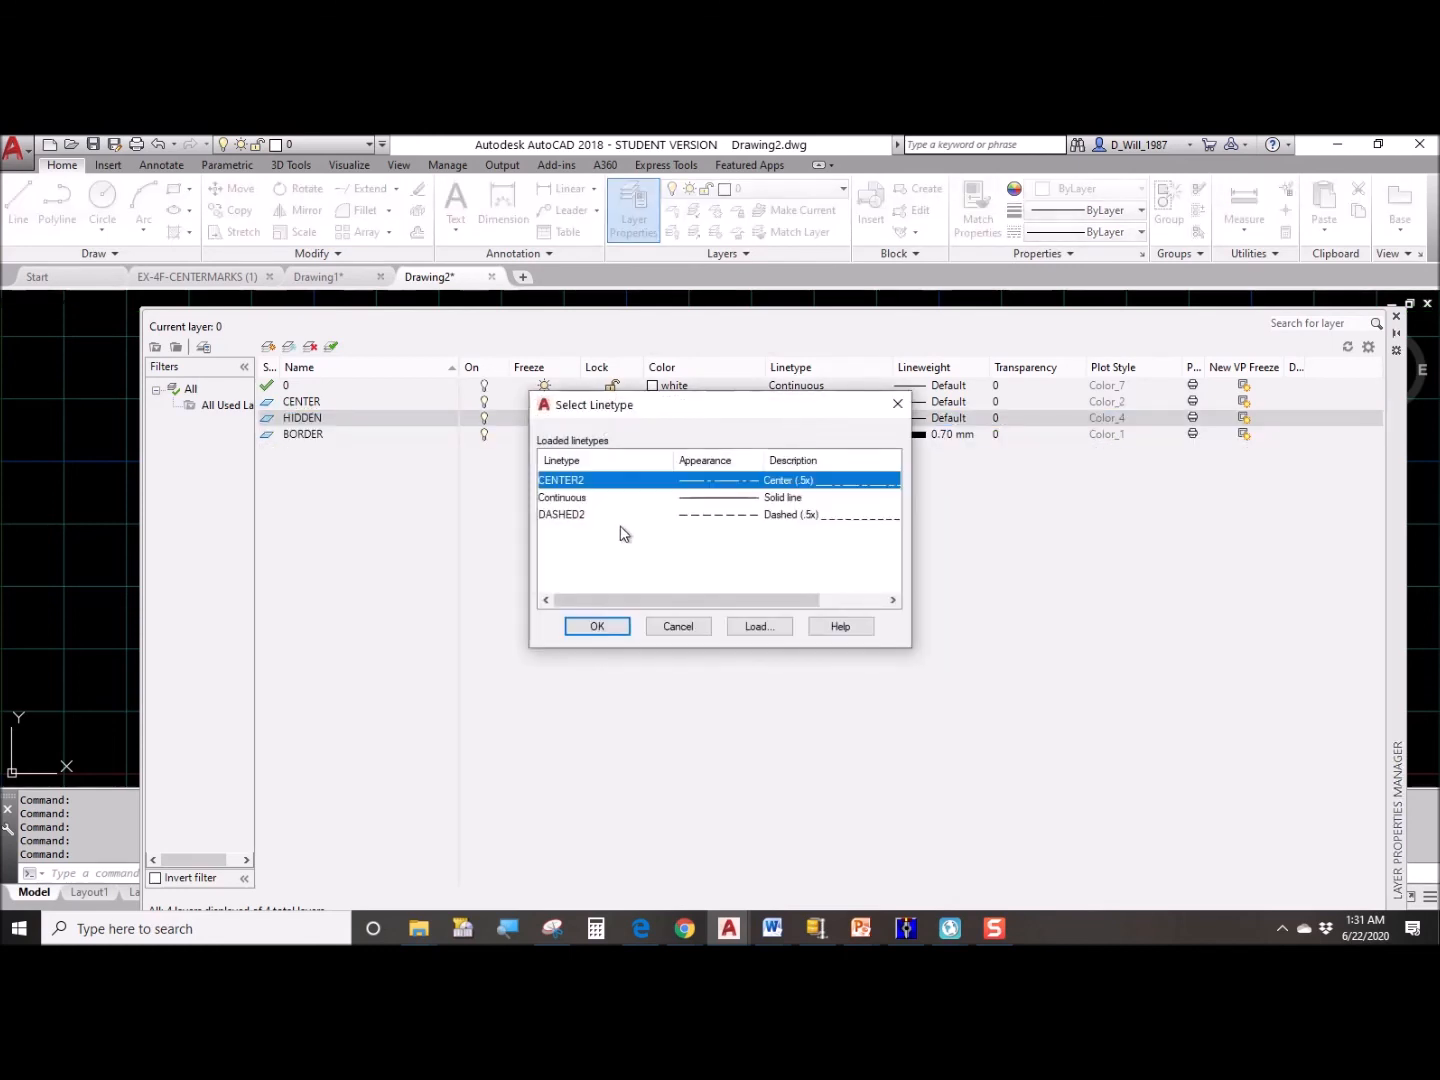
click(752, 627)
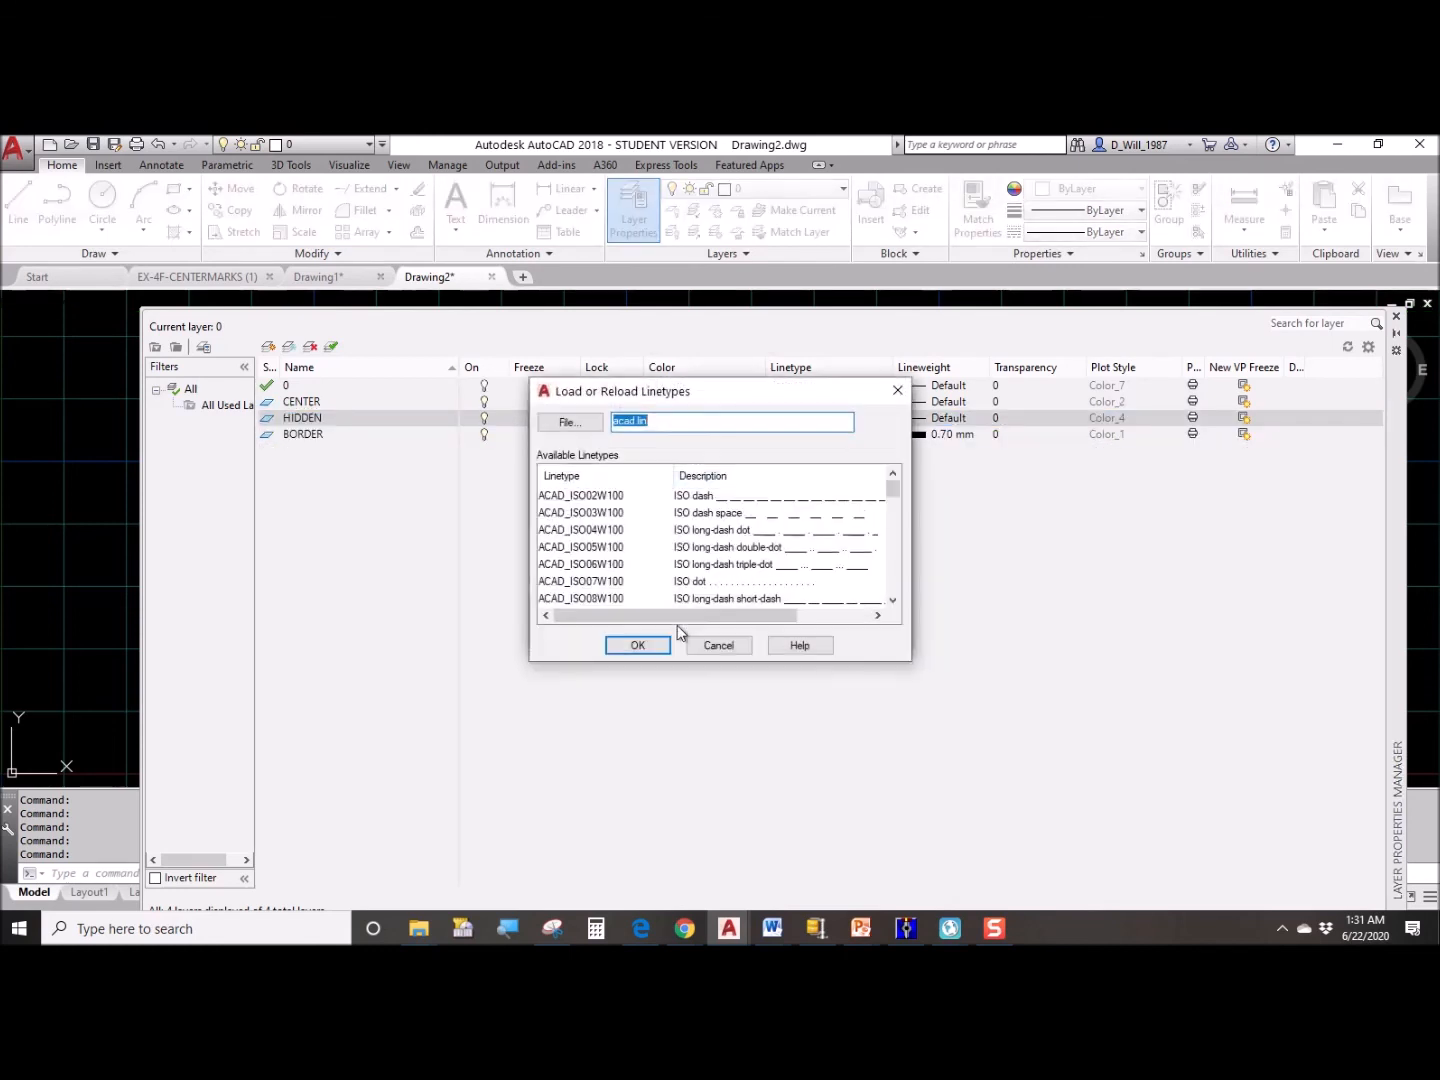
click(560, 568)
key(h)
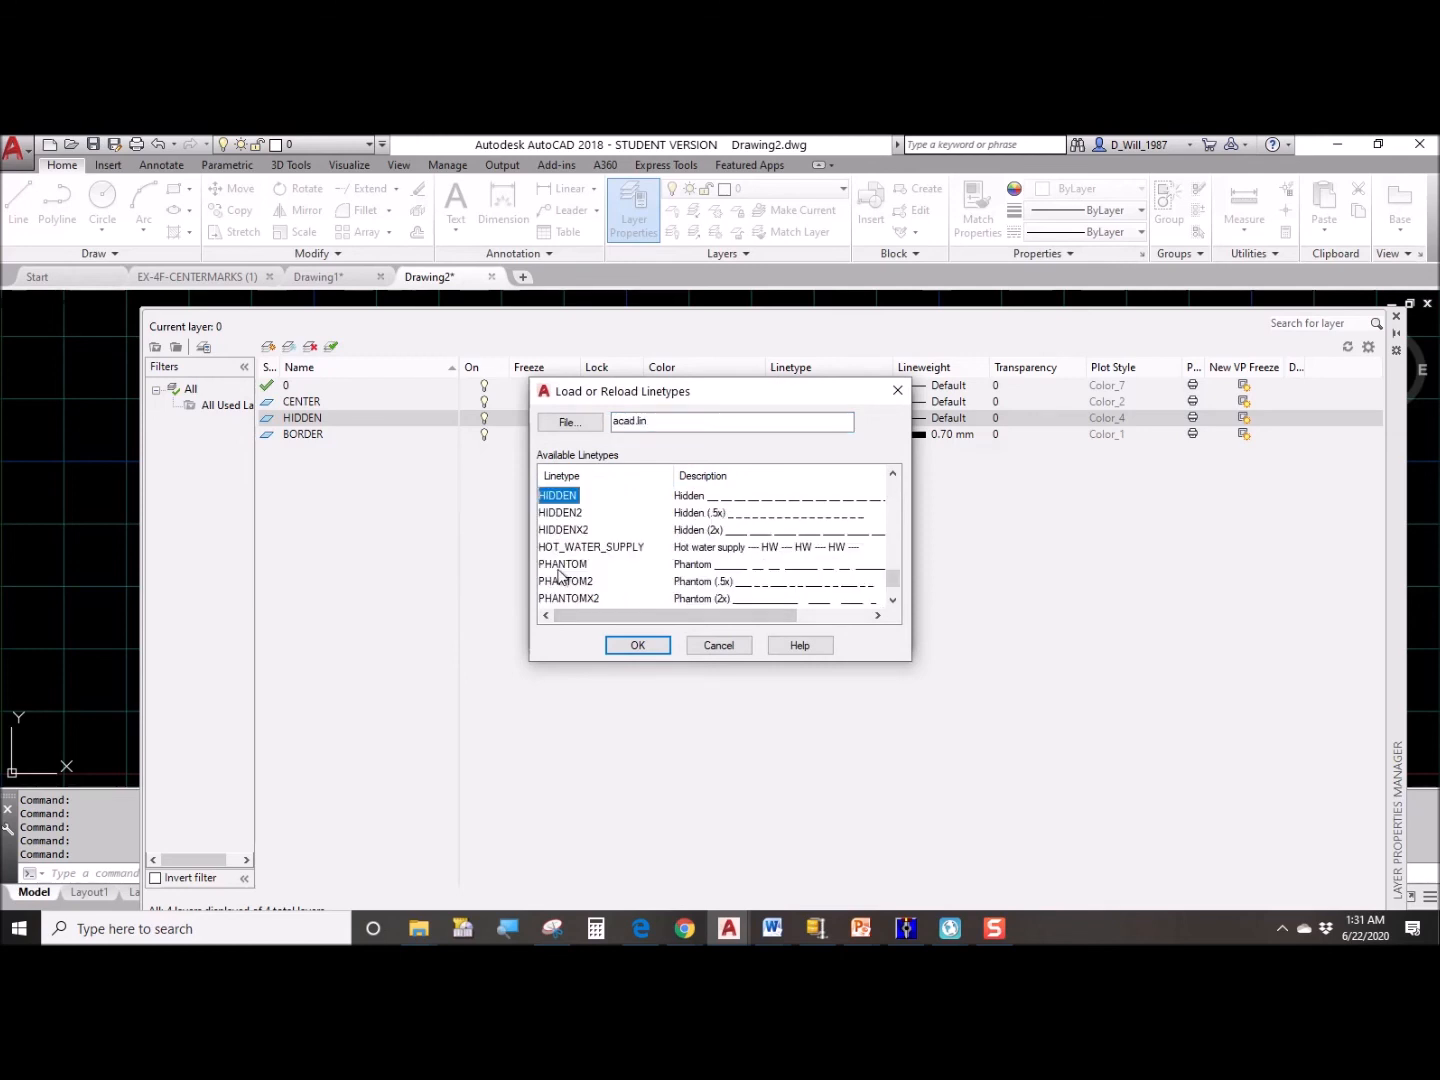
click(561, 514)
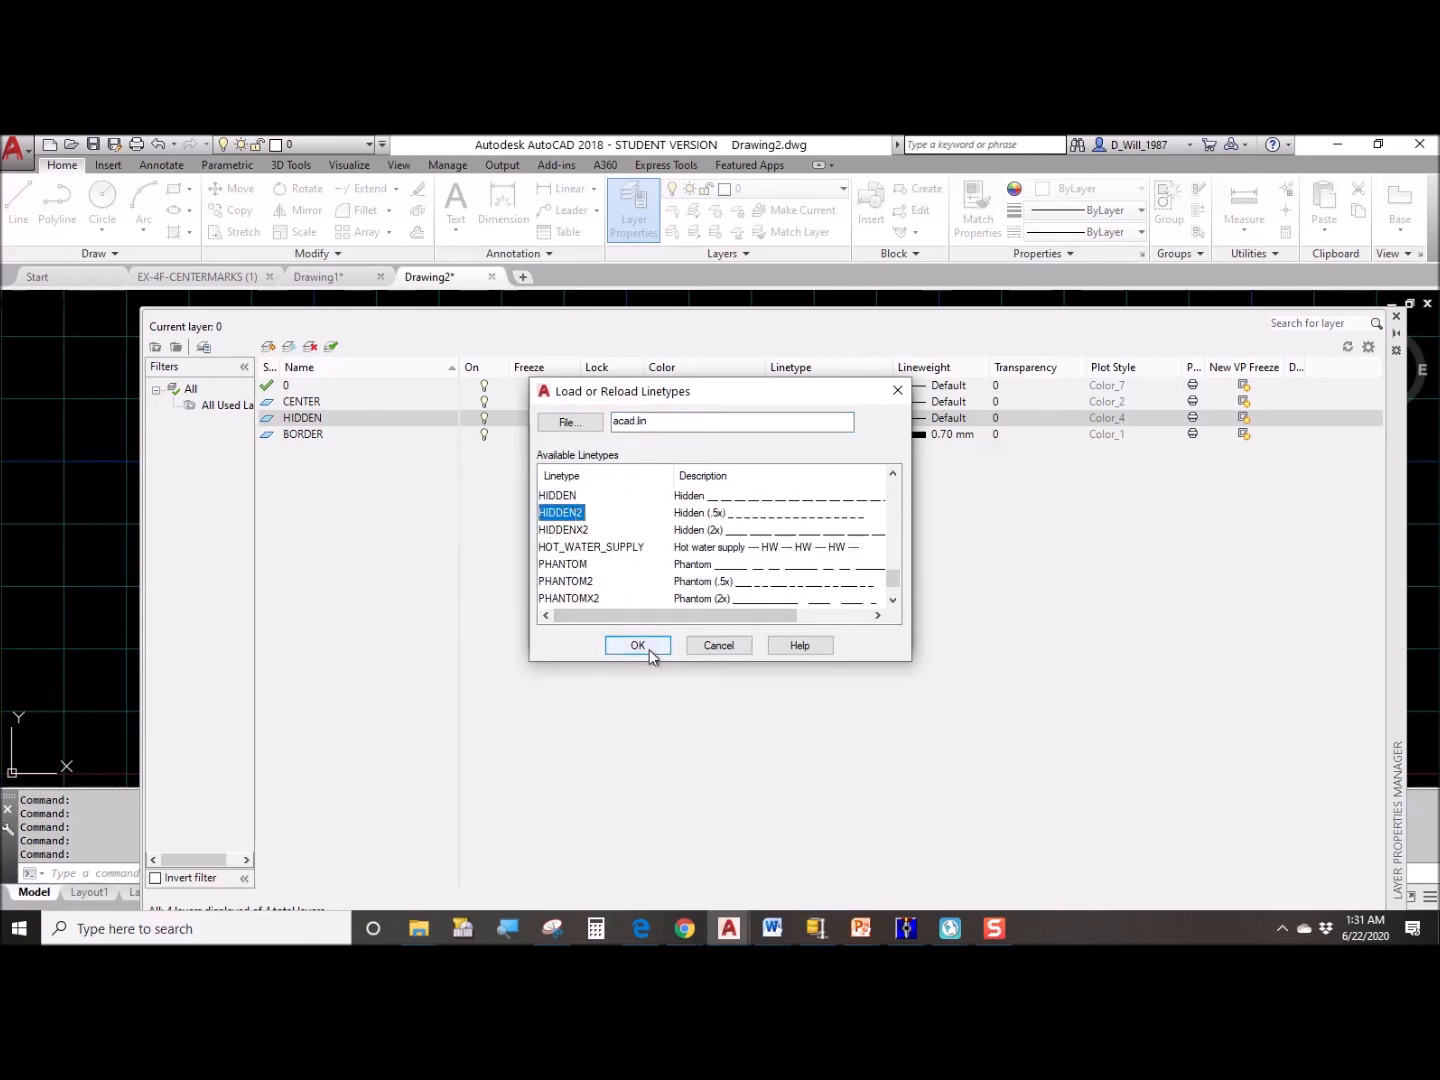
click(637, 645)
click(600, 535)
click(617, 628)
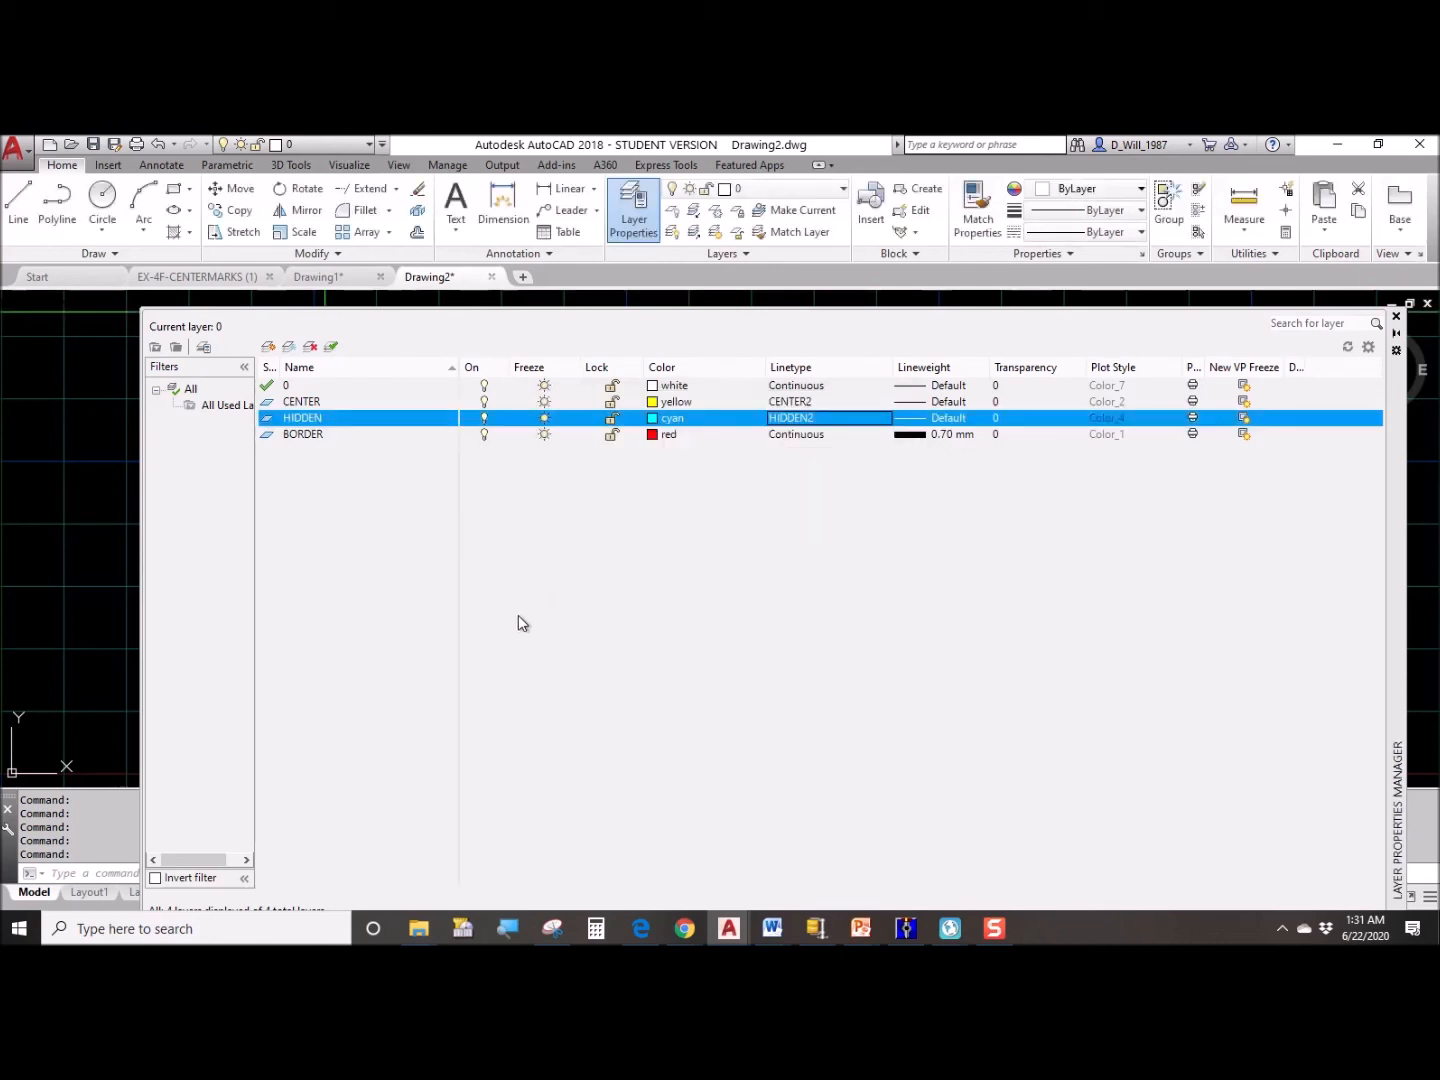
Add a layer named TEXT and set its color to magenta.
click(270, 346)
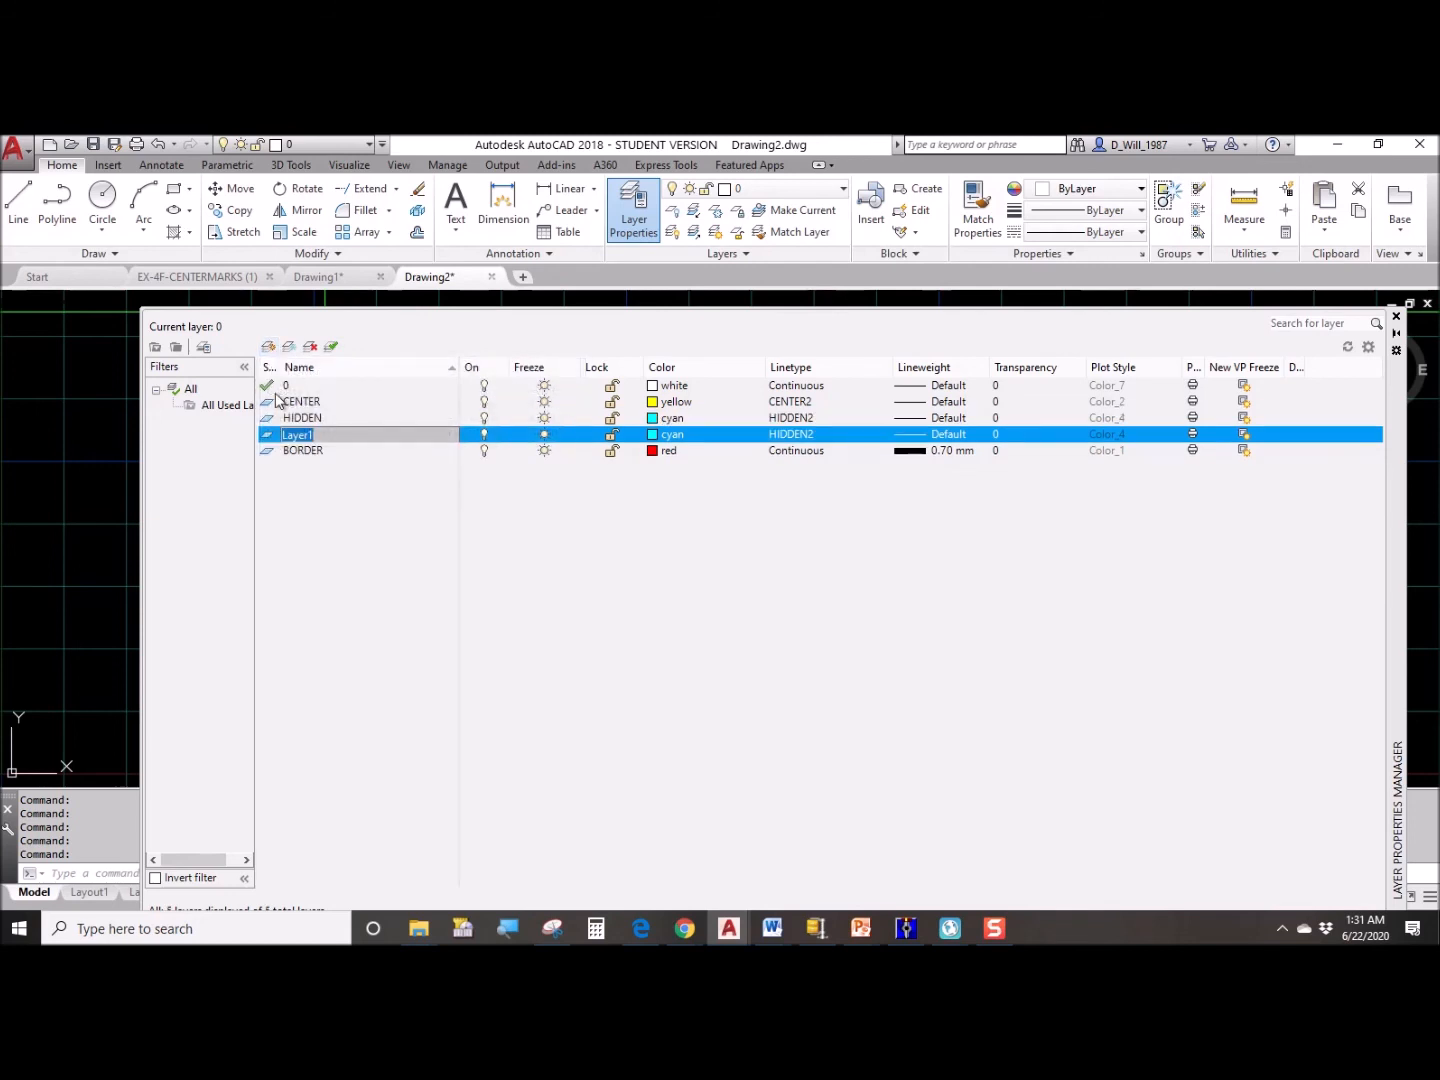
text(TE)
key(Return)
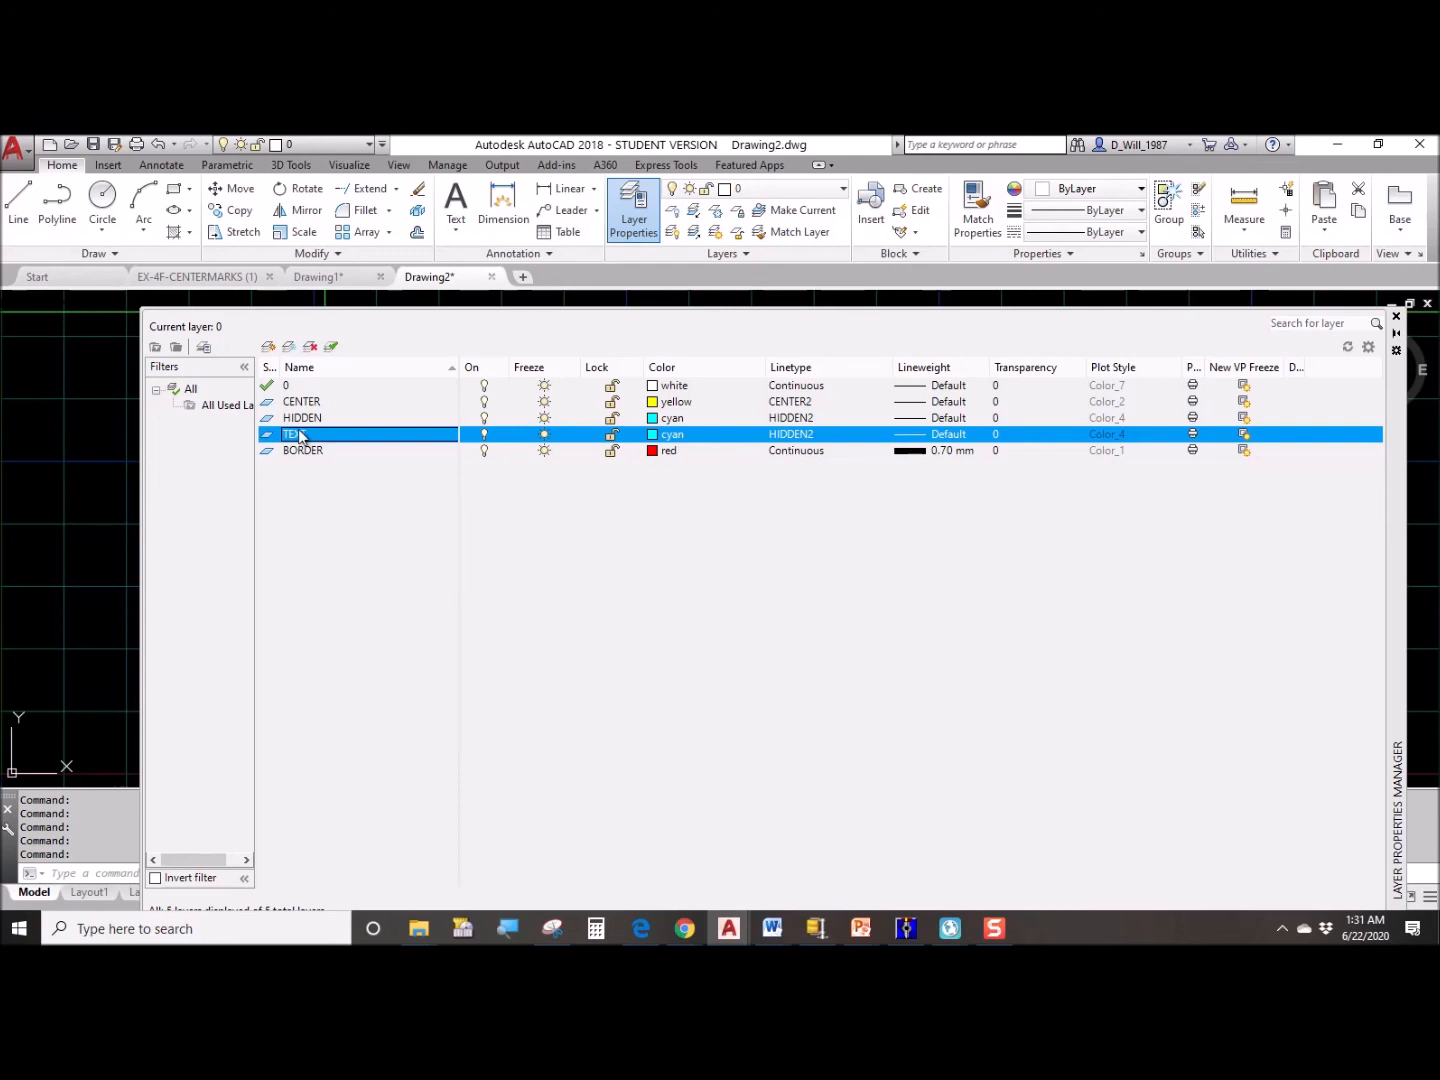
click(668, 434)
click(660, 570)
click(694, 671)
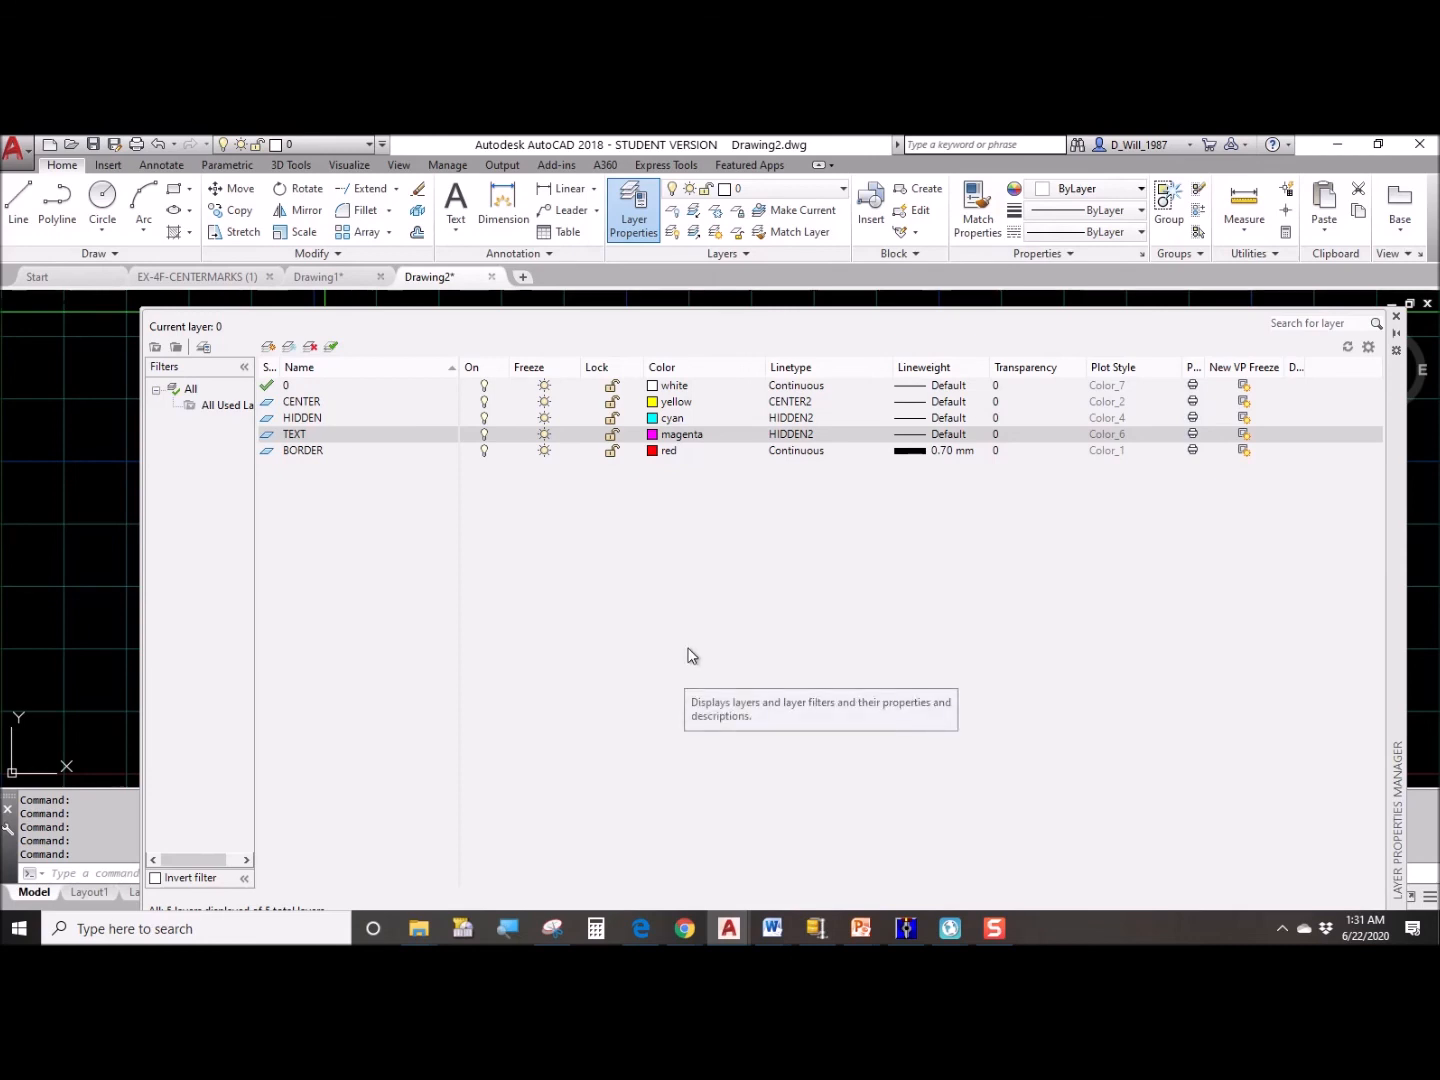
Add a layer named OBJECT LINES and set its color to white.
click(268, 346)
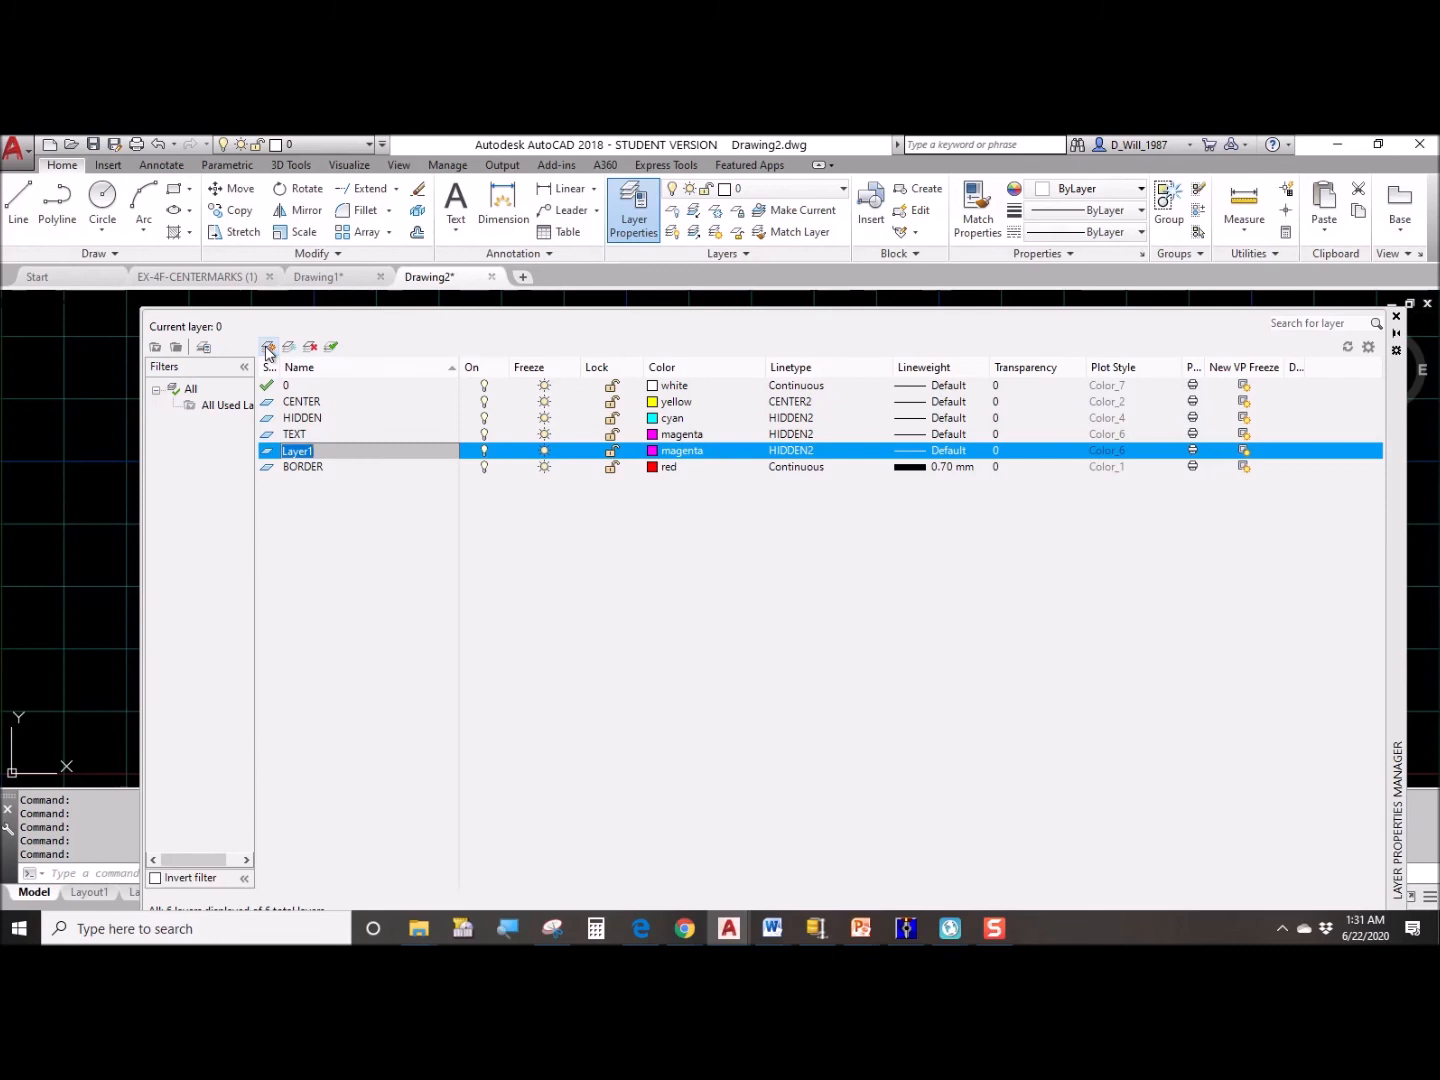
text(OBJECT LIN)
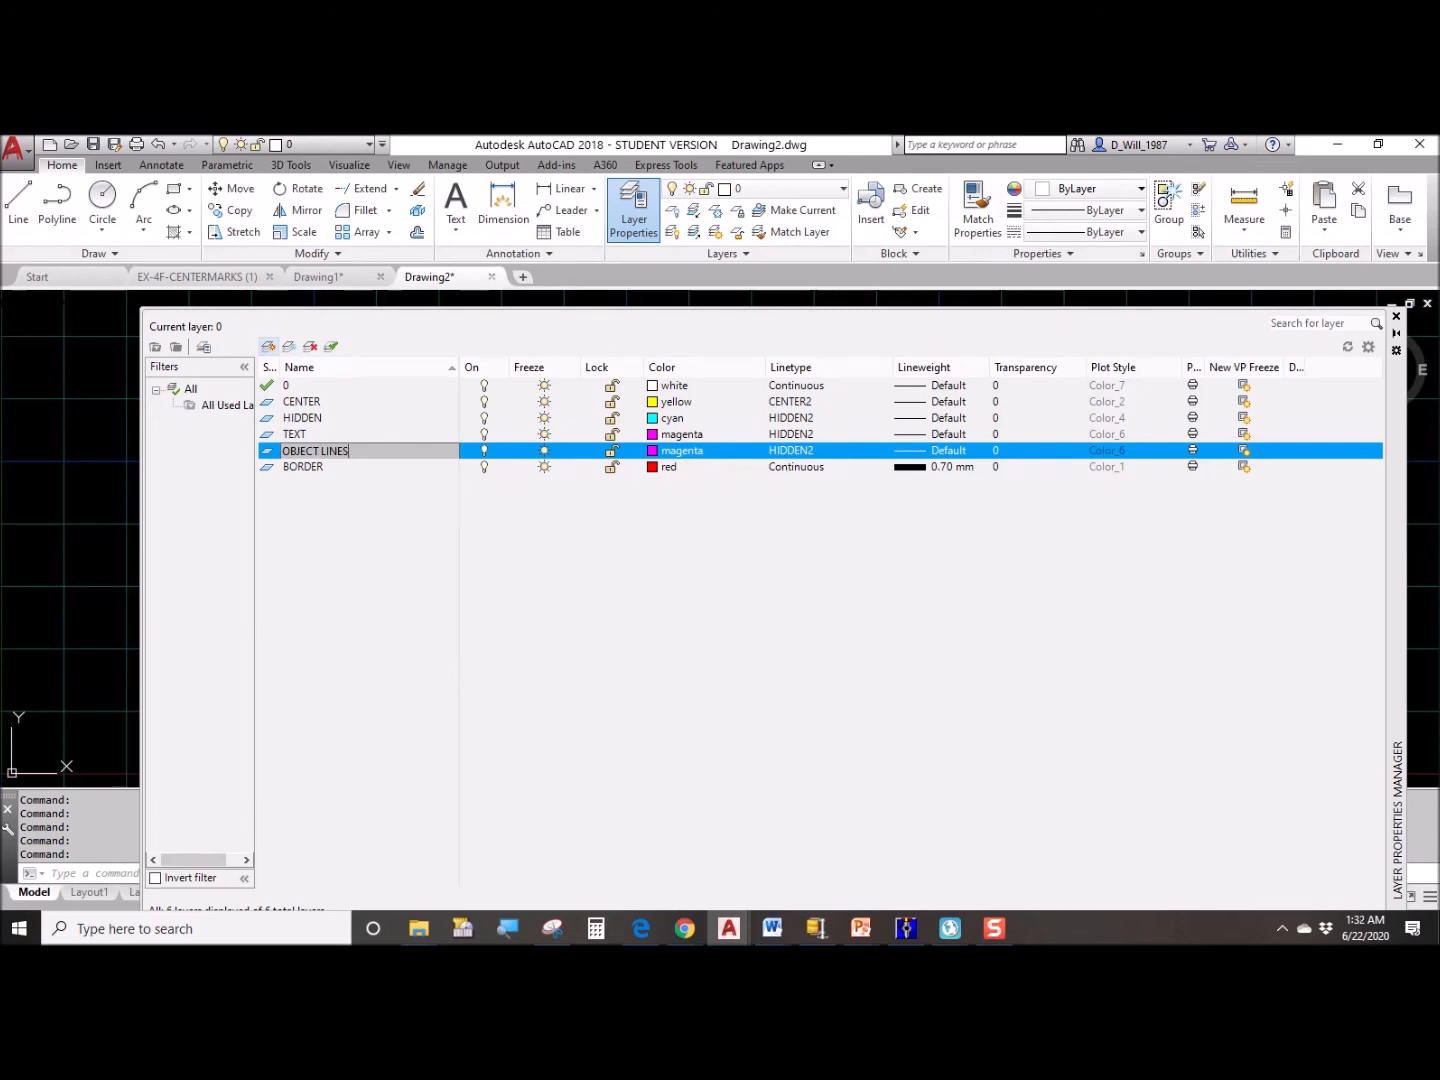
text(ES)
key(Return)
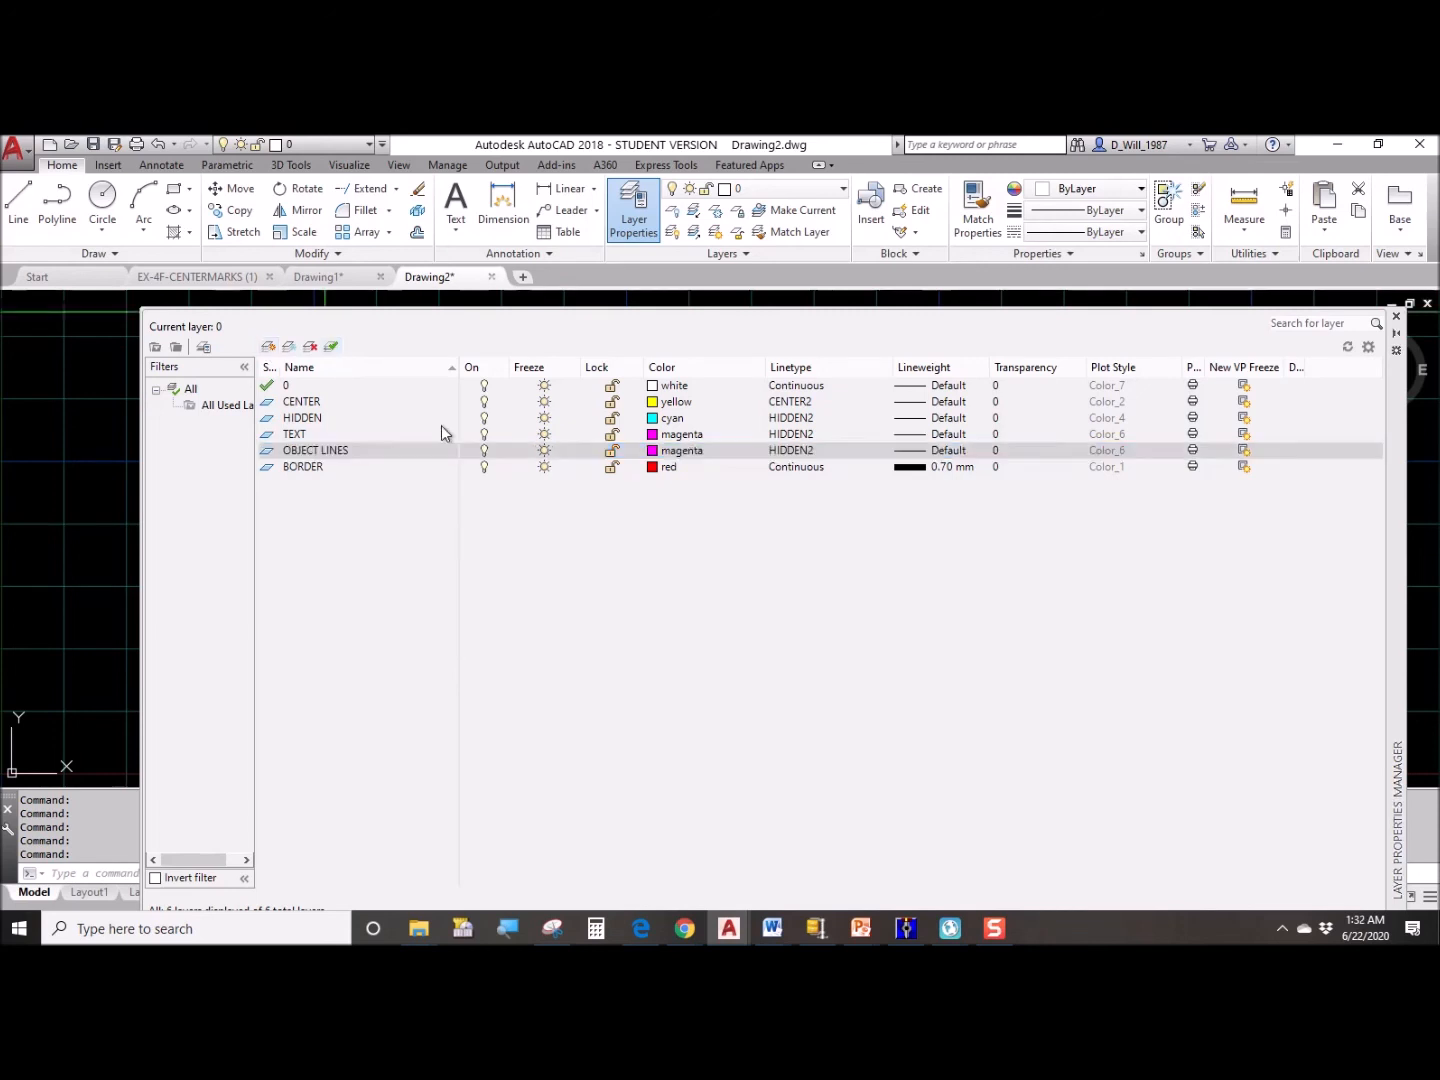
click(367, 450)
click(367, 450)
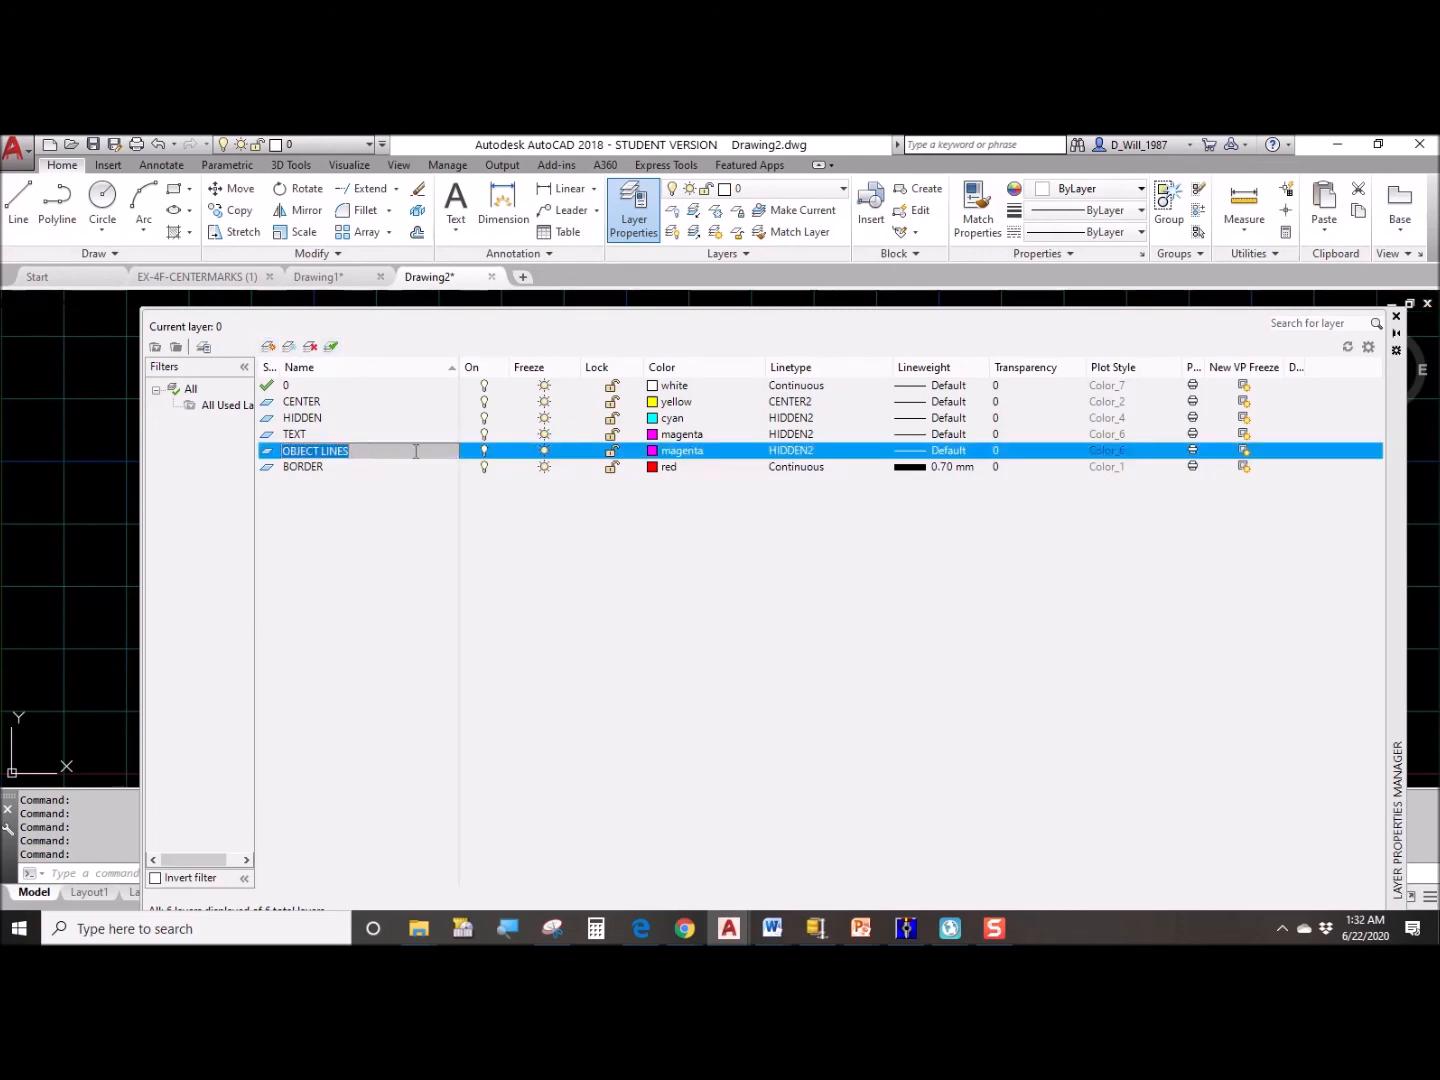
click(655, 451)
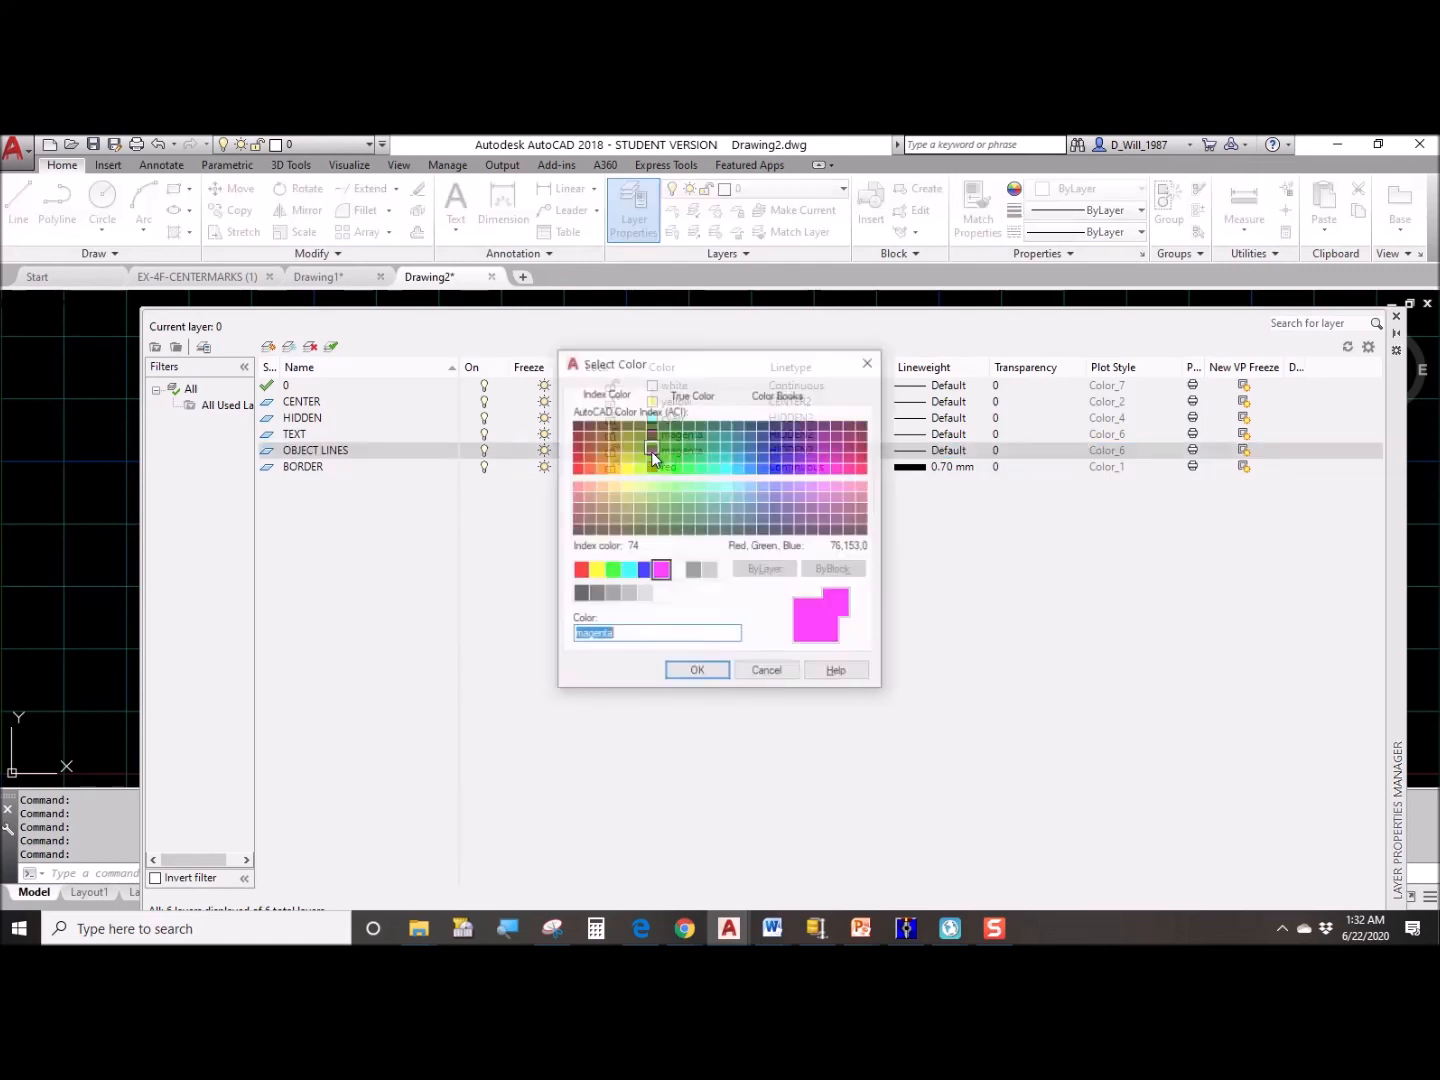
click(677, 570)
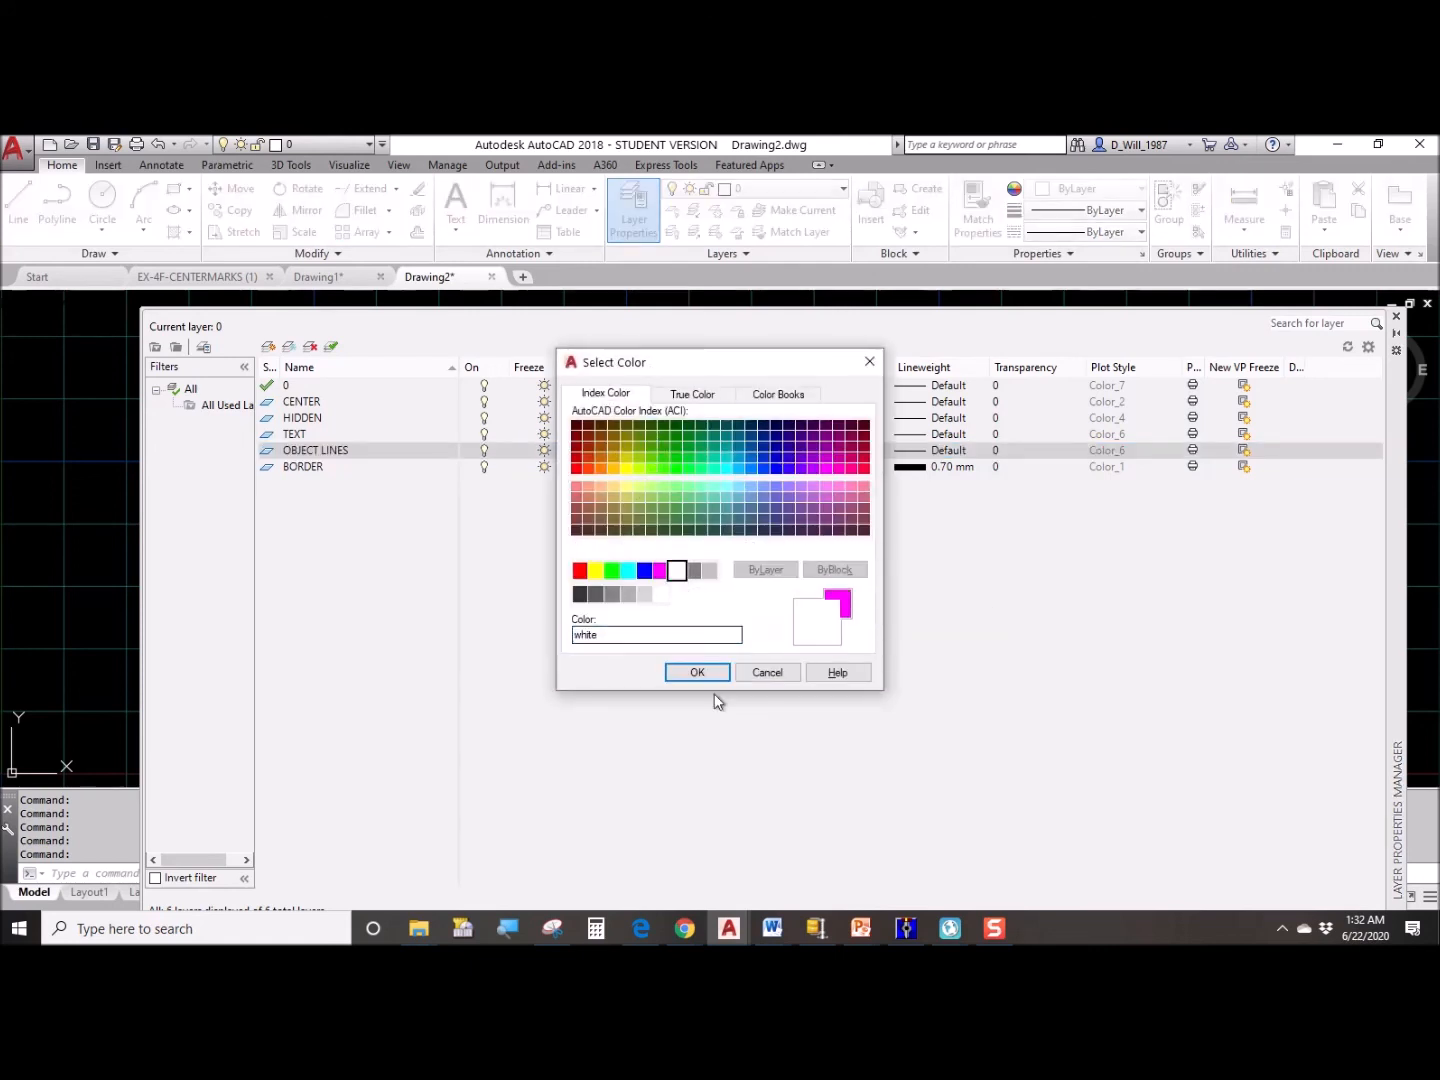
click(699, 672)
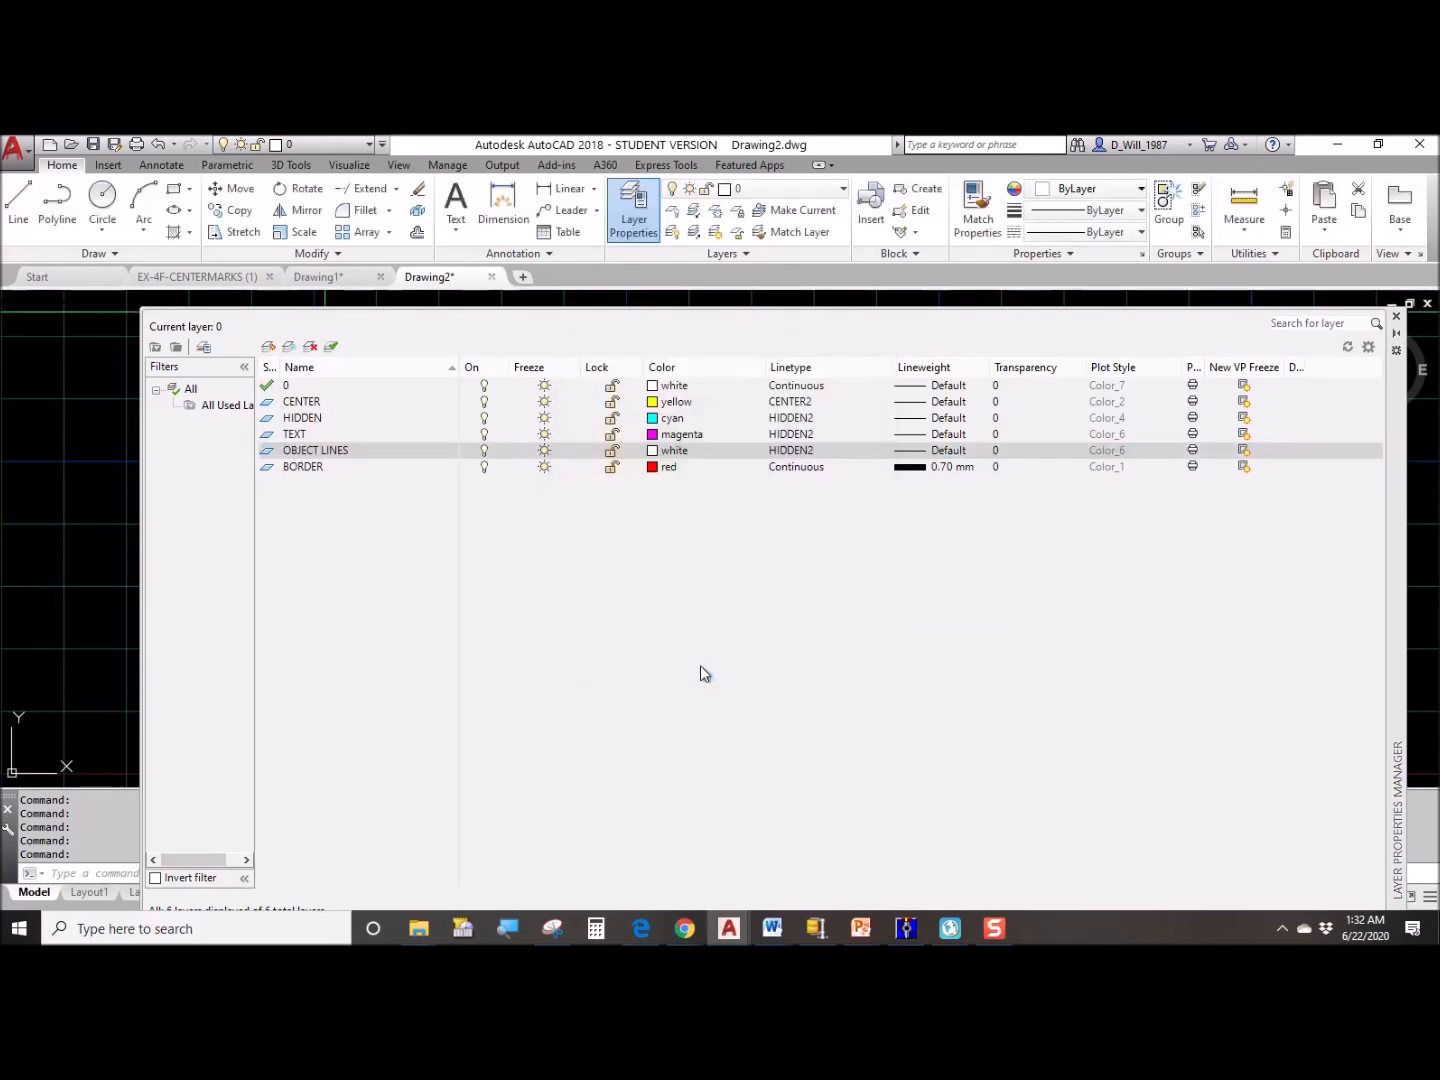
Set the OBJECT LINES layer's lineweight to 0.50 mm.
click(921, 457)
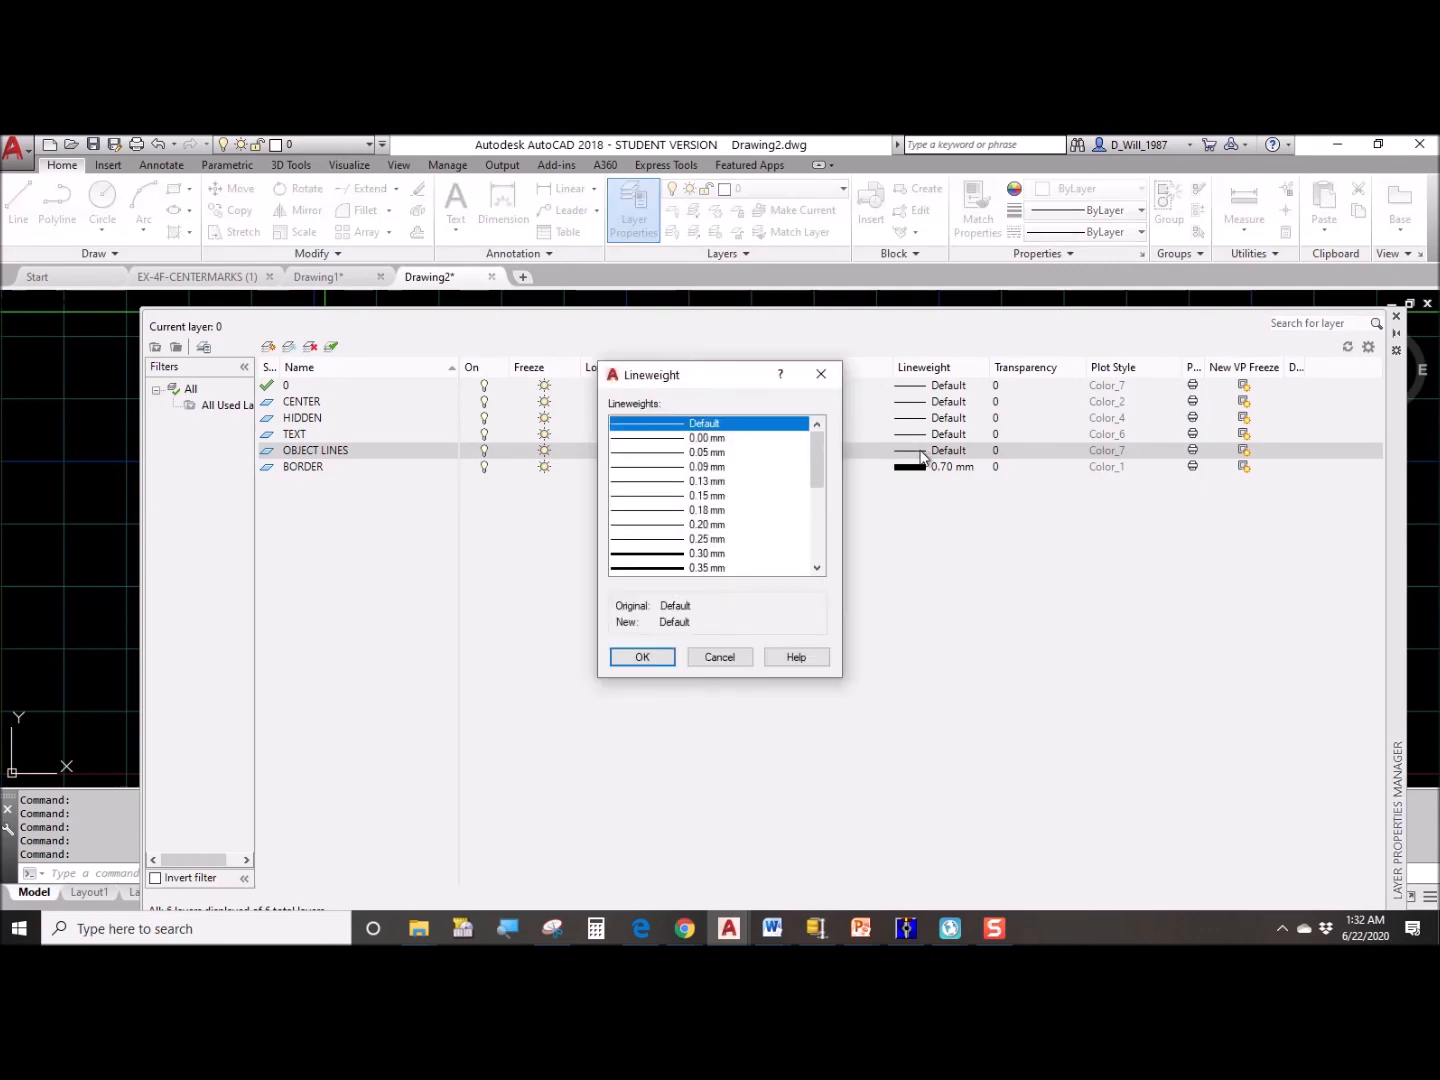
scroll(740, 488, down, 1)
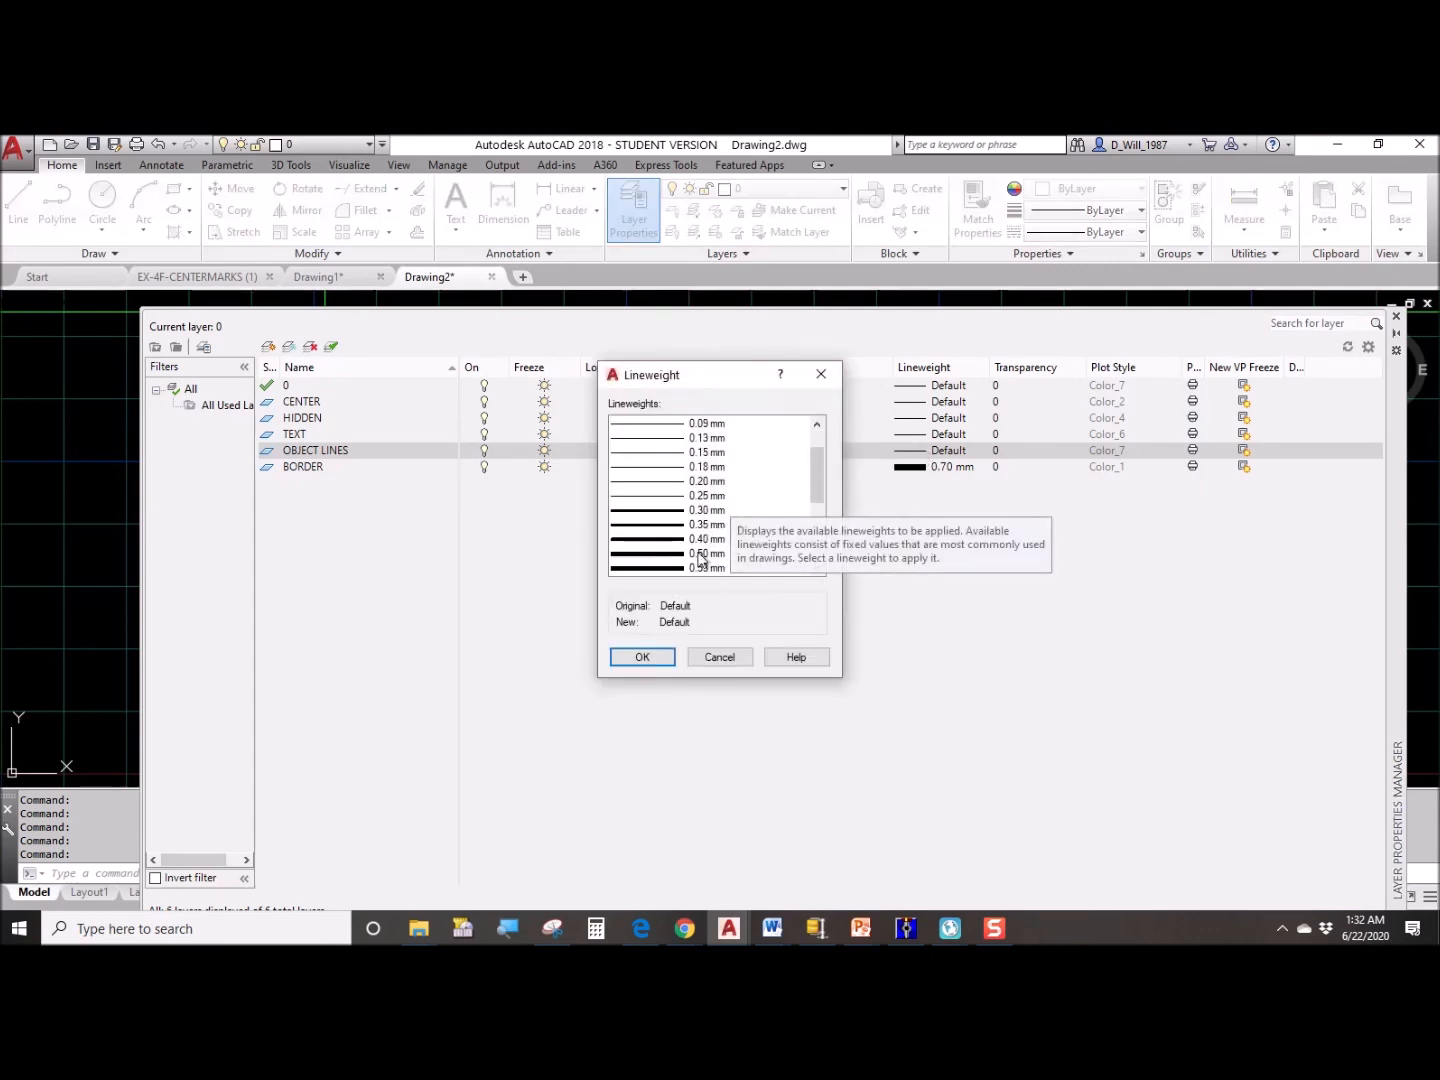
click(701, 554)
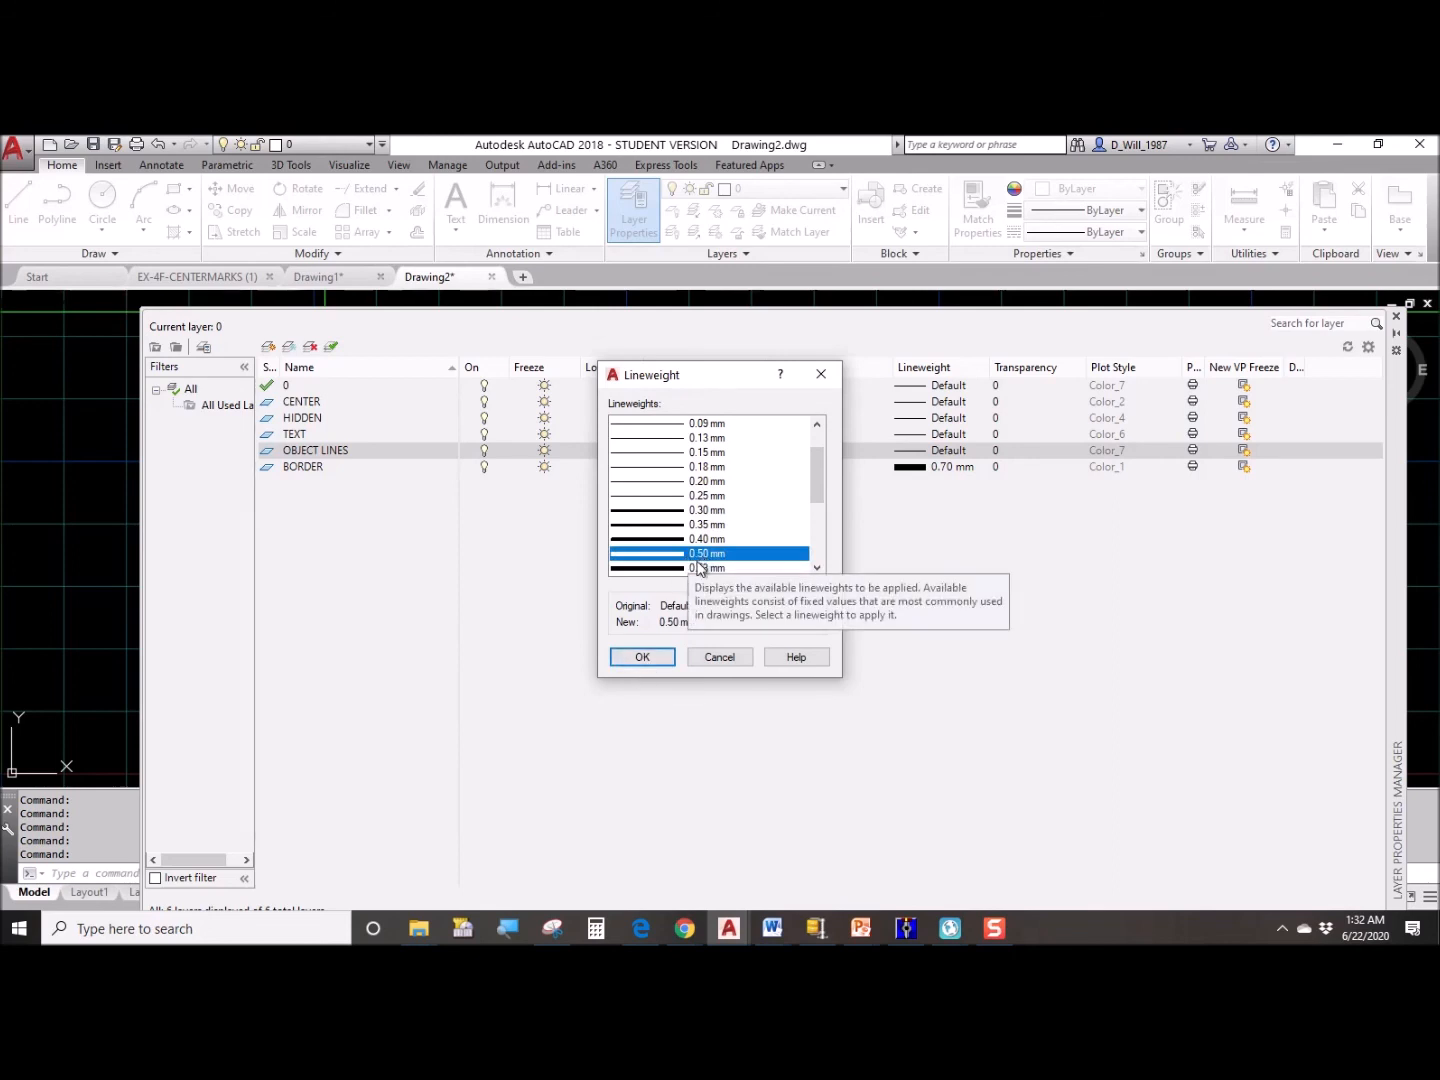
click(643, 656)
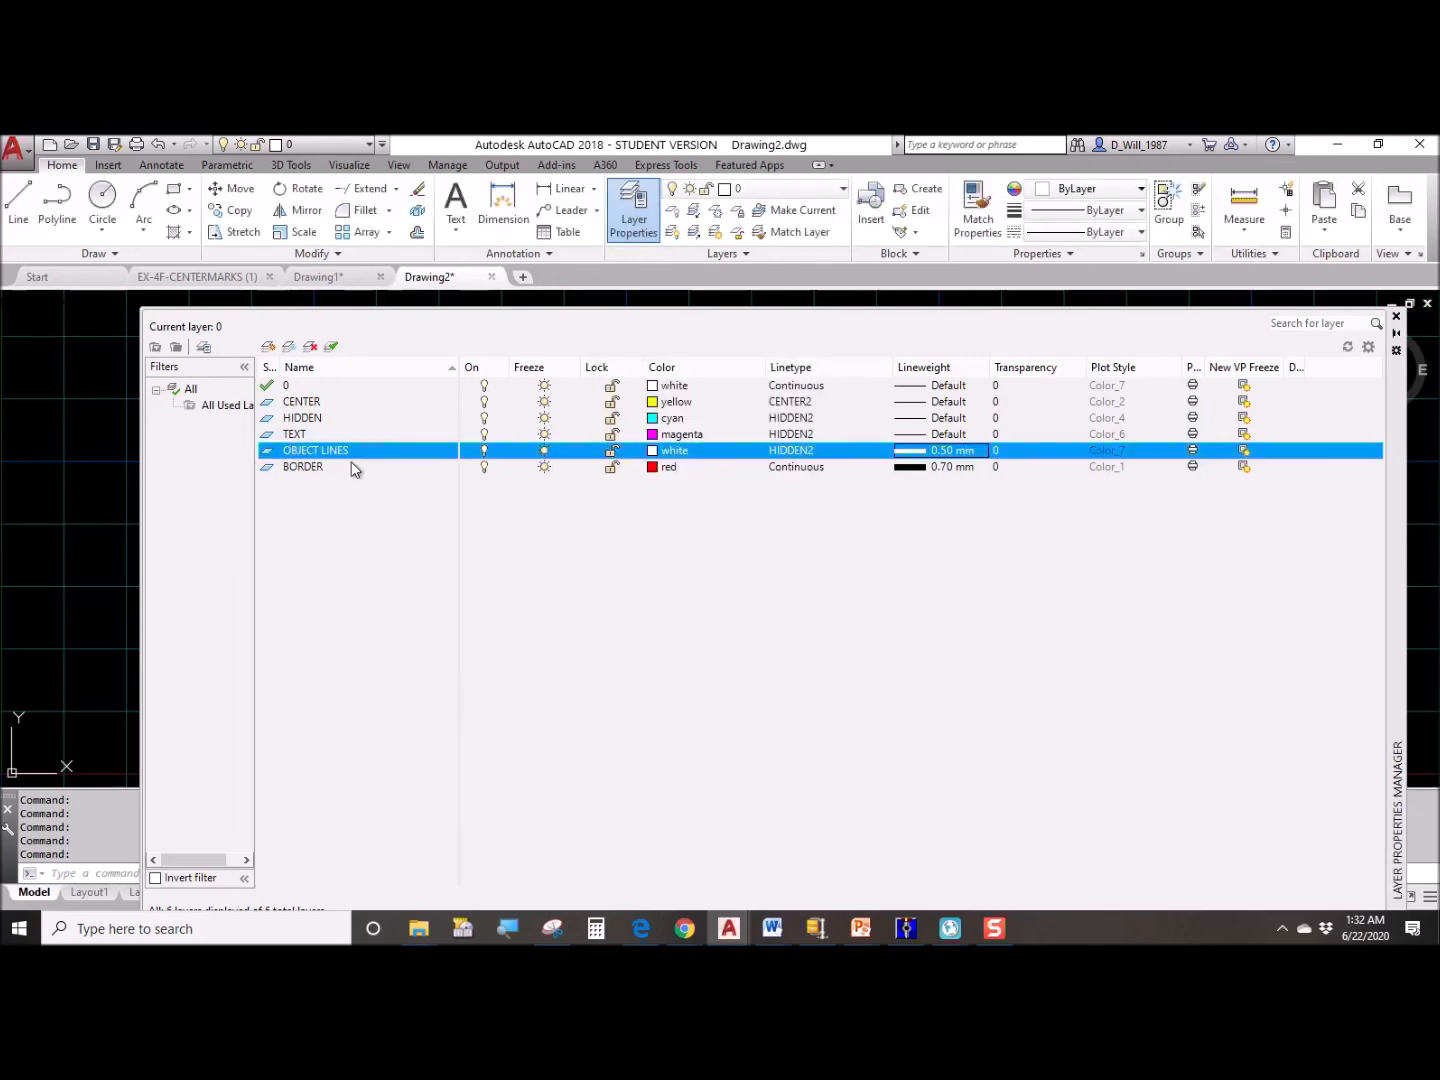
Set the HIDDEN layer's lineweight to 0.40 mm.
click(319, 420)
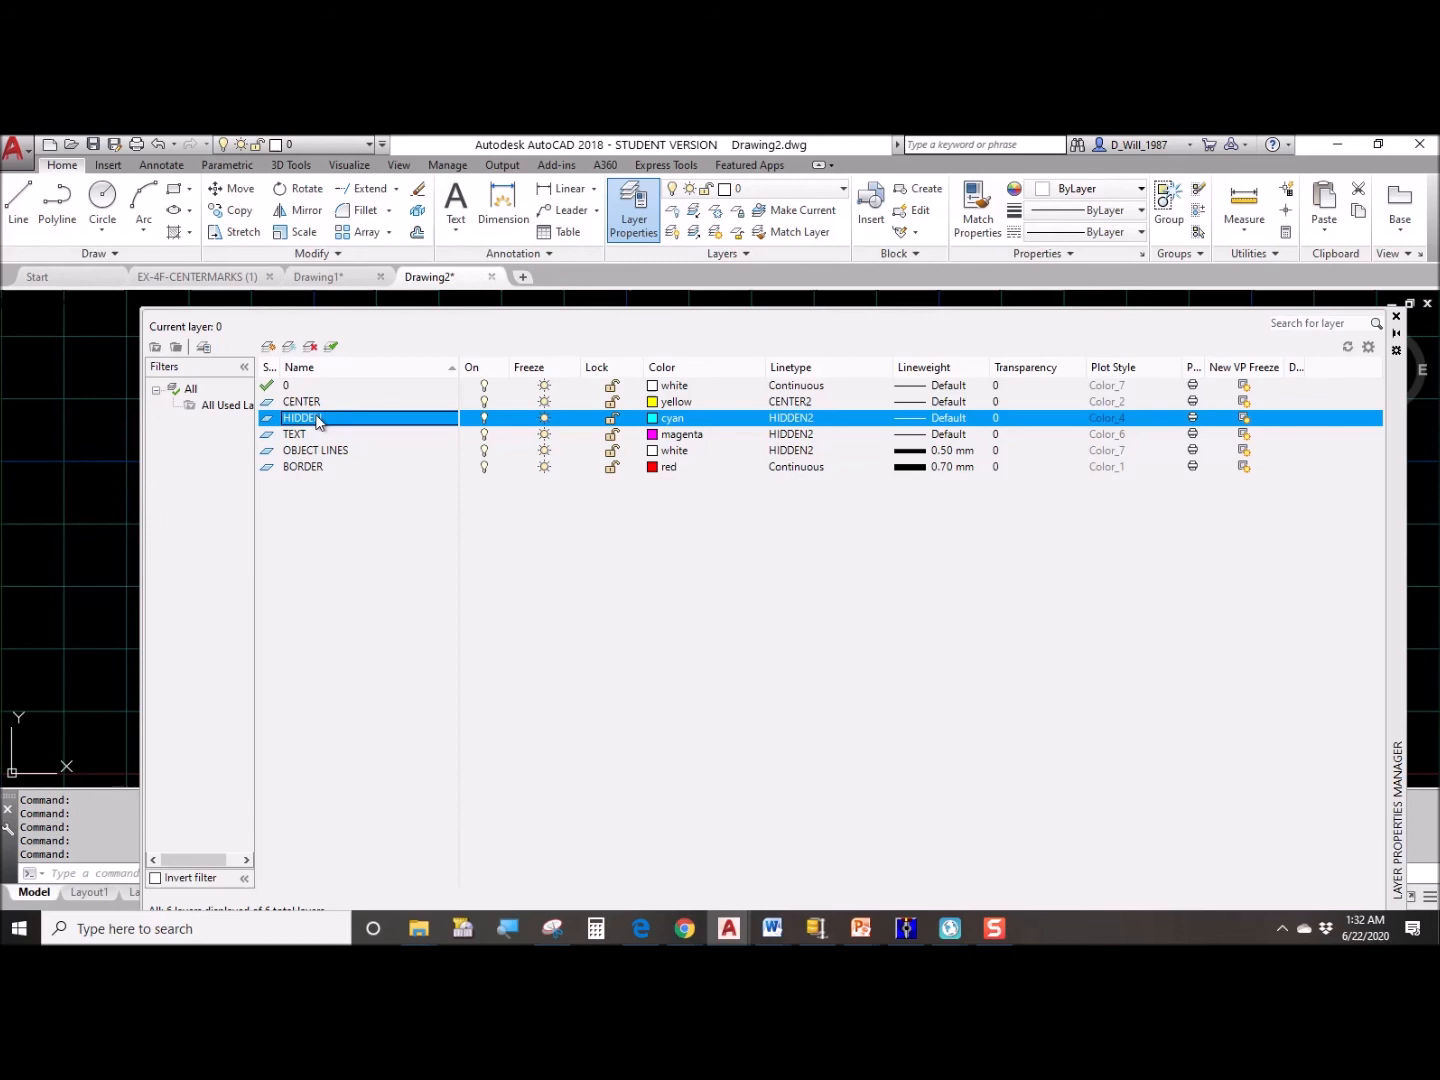
click(937, 422)
scroll(713, 470, down, 1)
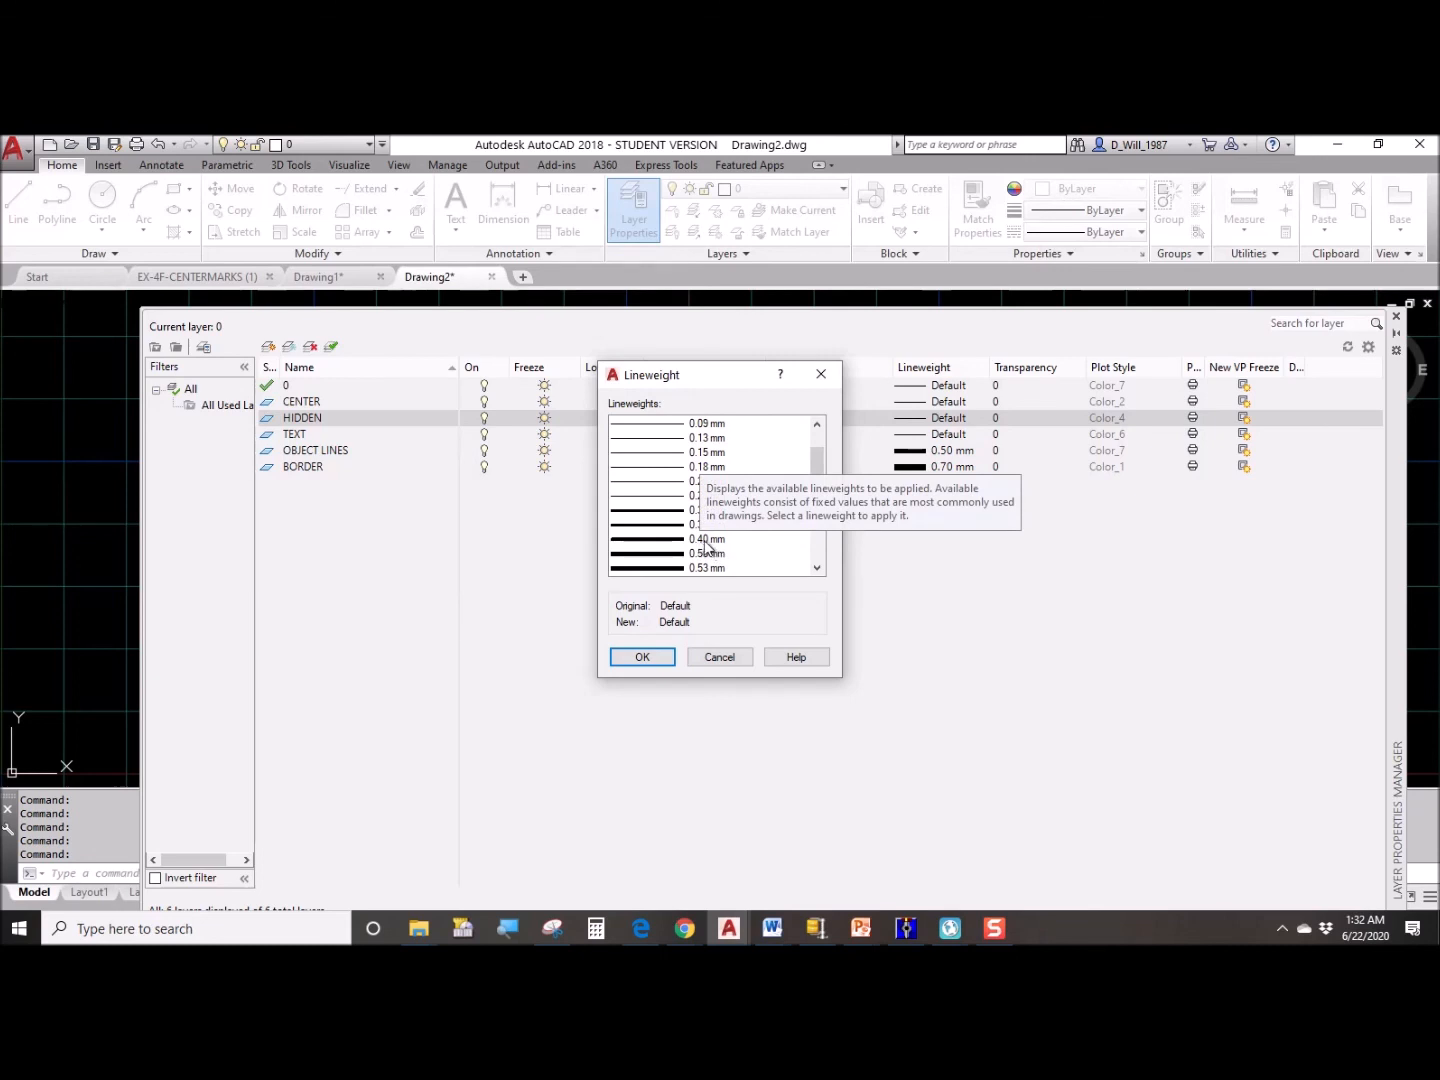
click(693, 541)
click(654, 658)
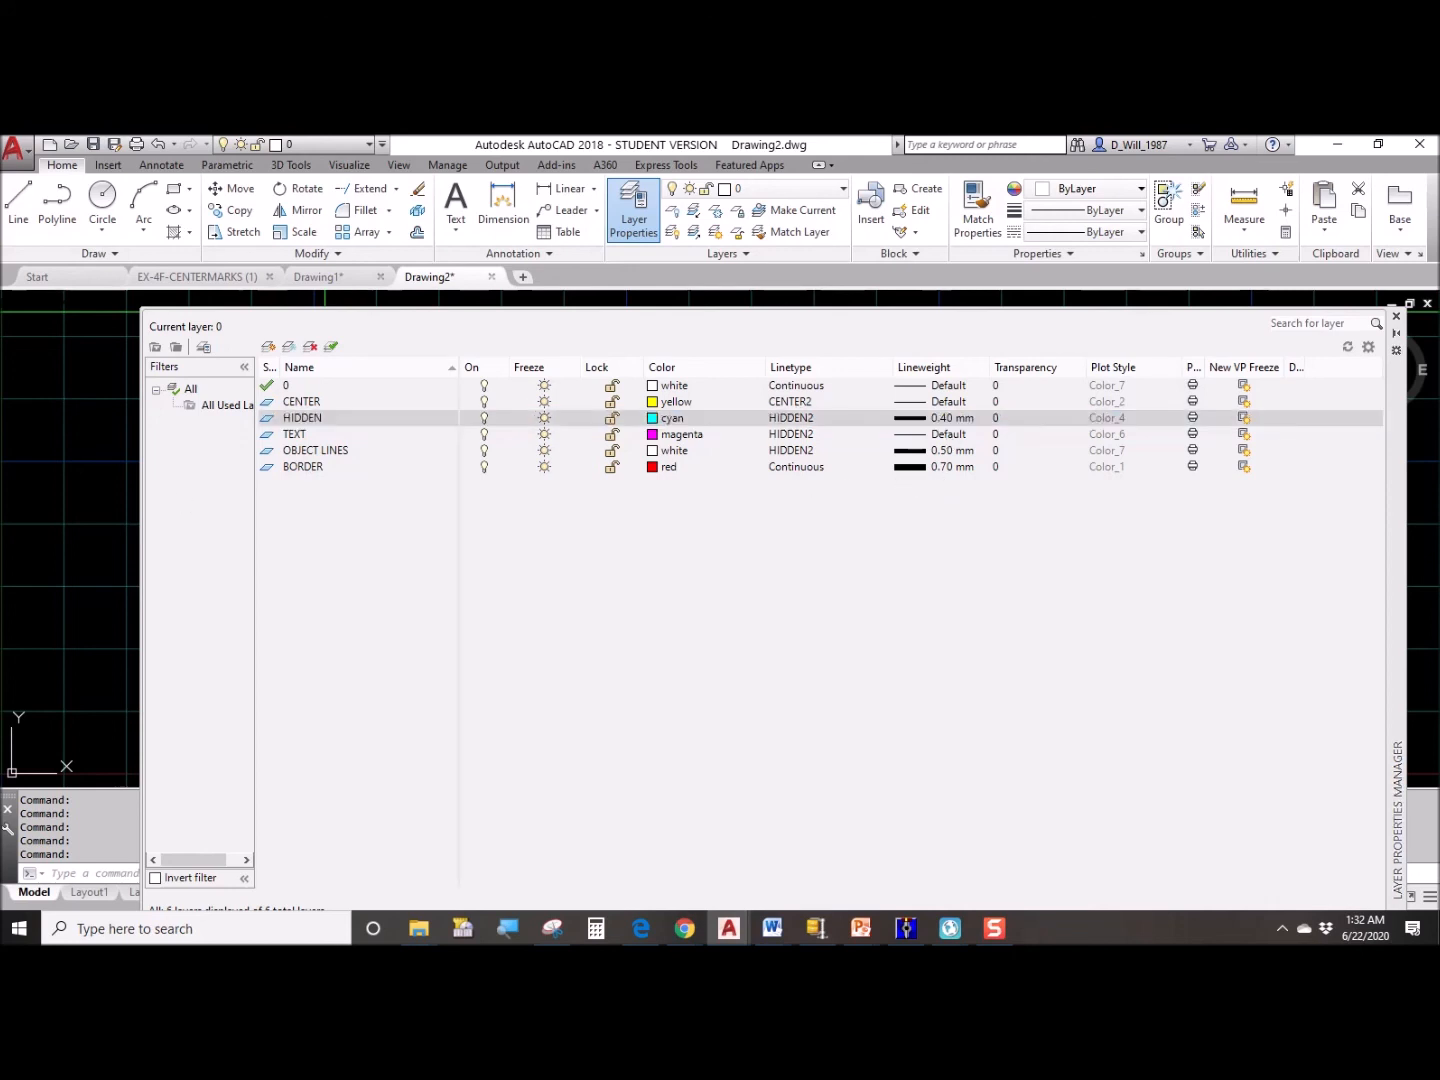
Switch to the class pack document in Word to check the layer table in the assignment instructions.
drag(0, 284, 812, 281)
double_click(811, 282)
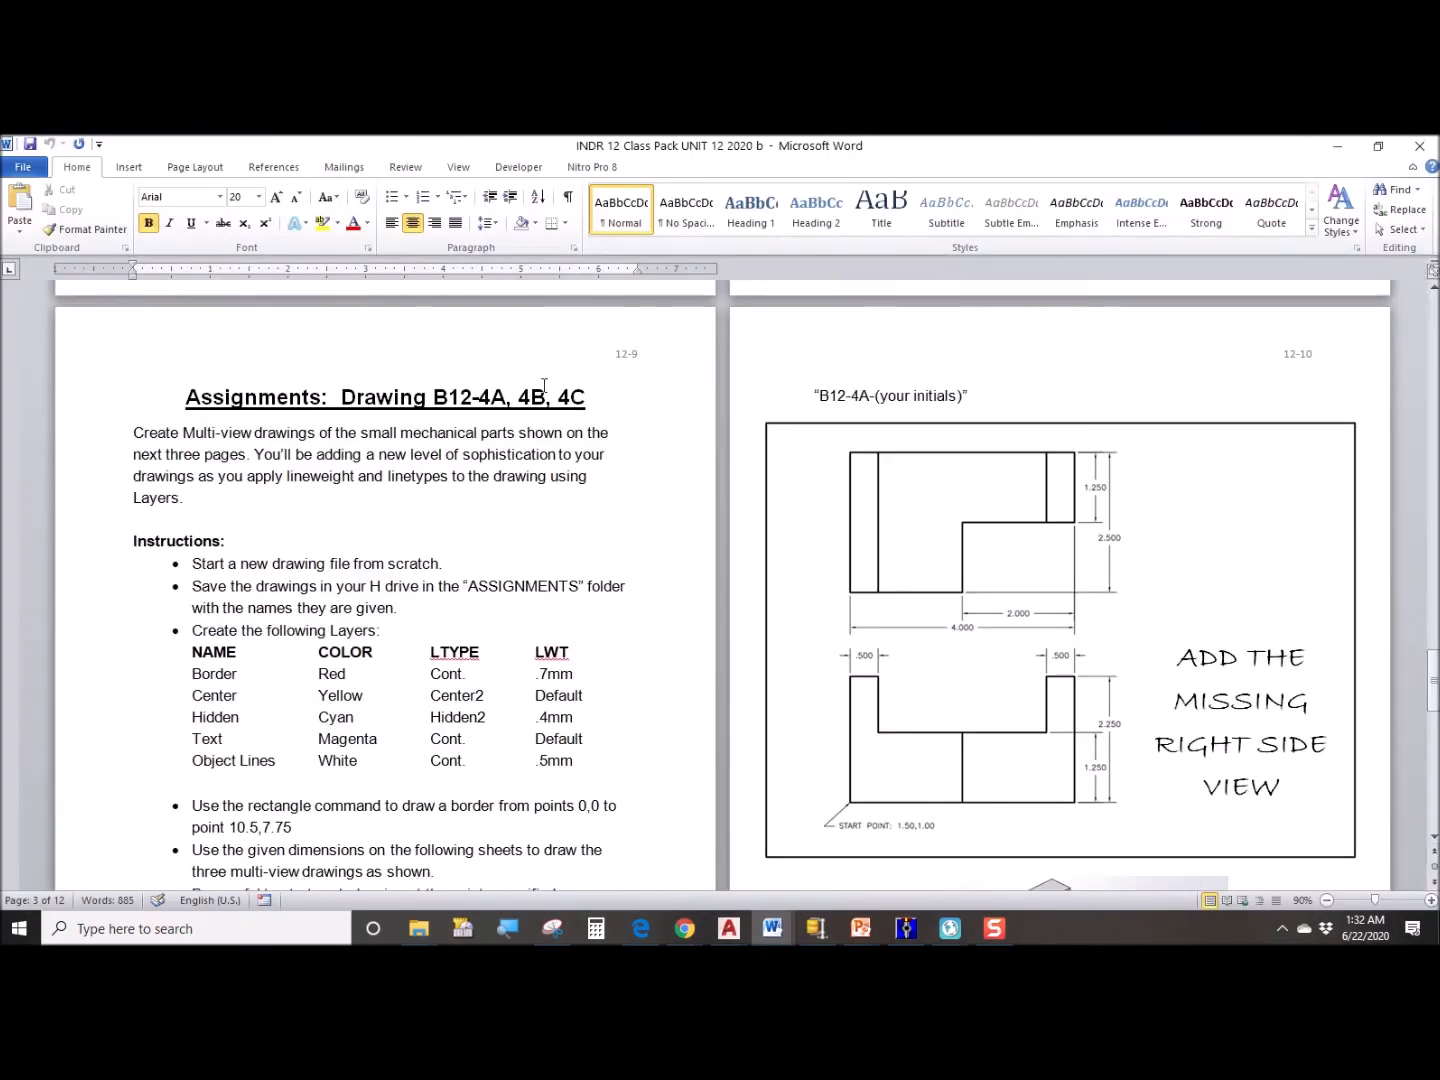